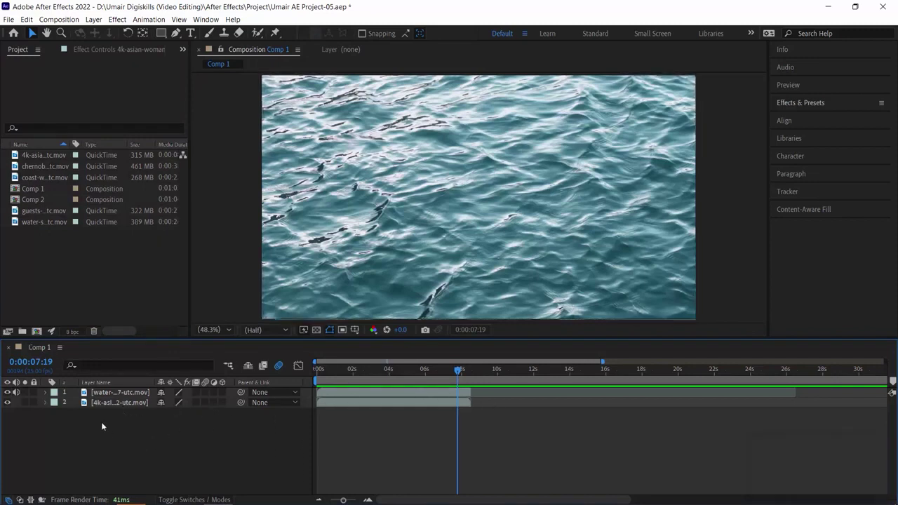
- Temporarily hide the water layer to view the 4k-asian clip beneath it, and show the water layer again at the composition's start
{"action": "left_click_drag", "start_coordinate": [335, 372], "coordinate": [432, 370]}
{"action": "left_click", "coordinate": [7, 392]}
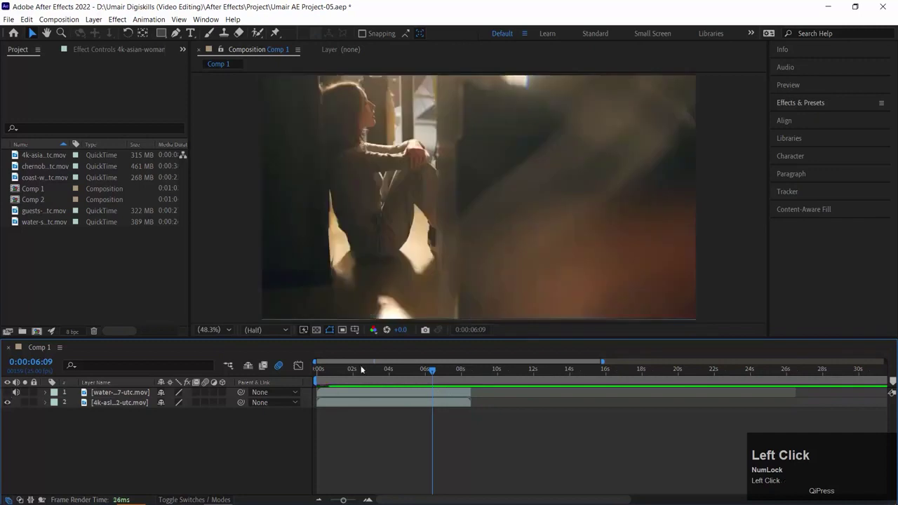
{"action": "left_click_drag", "start_coordinate": [334, 372], "coordinate": [316, 366]}
{"action": "left_click", "coordinate": [7, 392]}
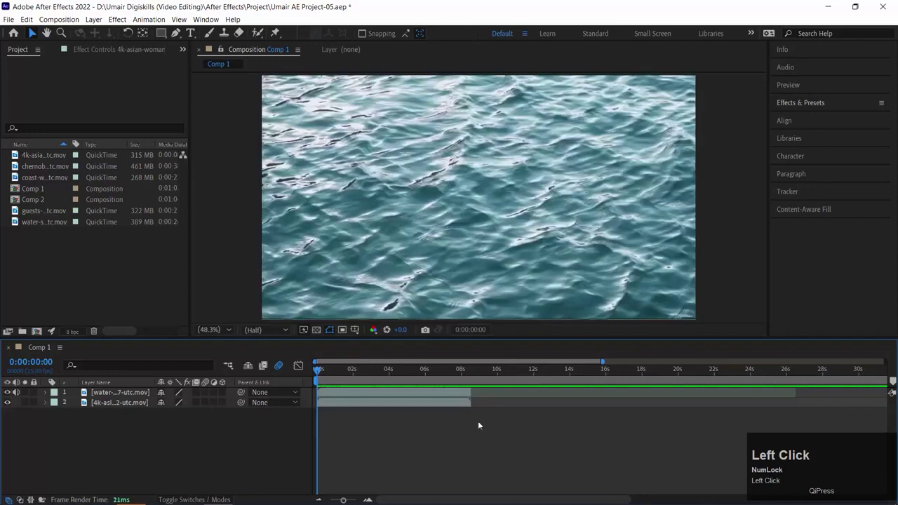
- Shift the 4k-asian clip along the timeline so it starts slightly before the water clip ends, leaving a short overlap
{"action": "left_click", "coordinate": [461, 372]}
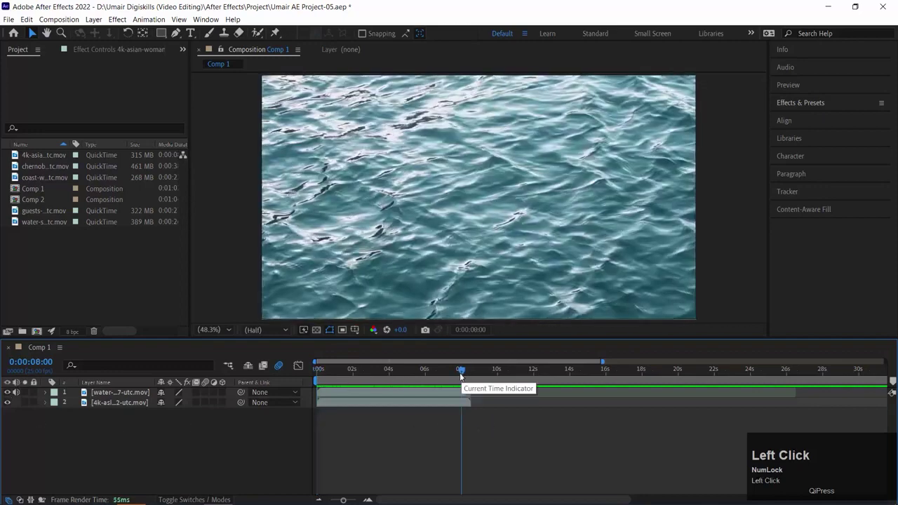
{"action": "key", "text": "minus"}
{"action": "key", "text": "minus"}
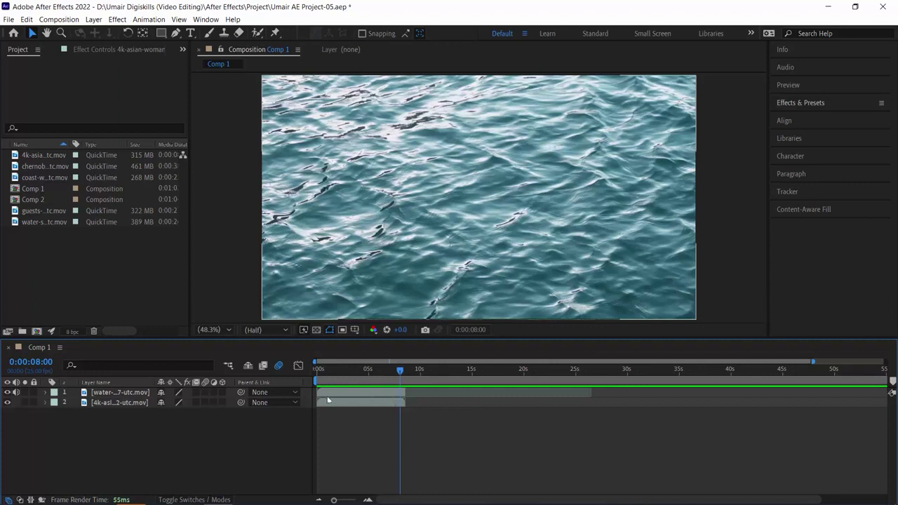
{"action": "left_click_drag", "start_coordinate": [329, 404], "coordinate": [406, 402]}
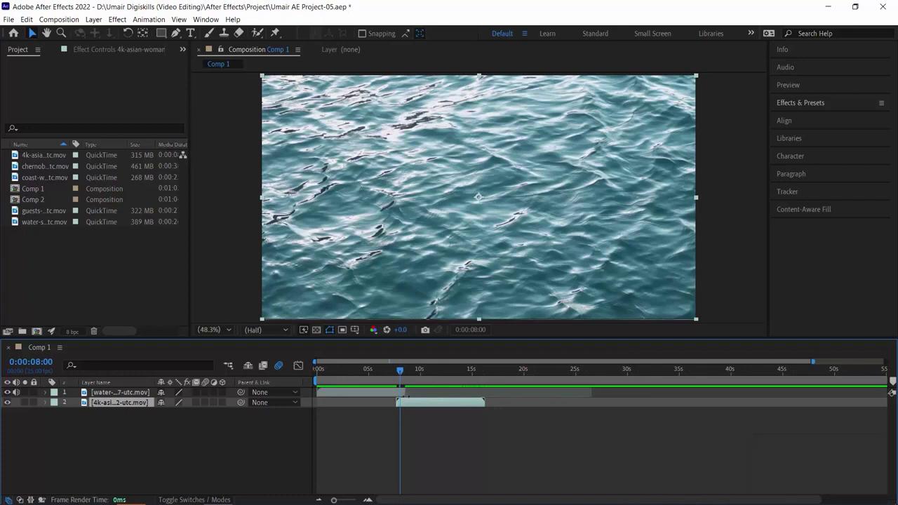
- Align the 4k-asian clip's start to 0:00:07:18, 20 frames before the water clip's last frame at 0:00:08:13
{"action": "left_click_drag", "start_coordinate": [400, 371], "coordinate": [465, 376]}
{"action": "key", "text": "equal"}
{"action": "key", "text": "equal"}
{"action": "key", "text": "equal"}
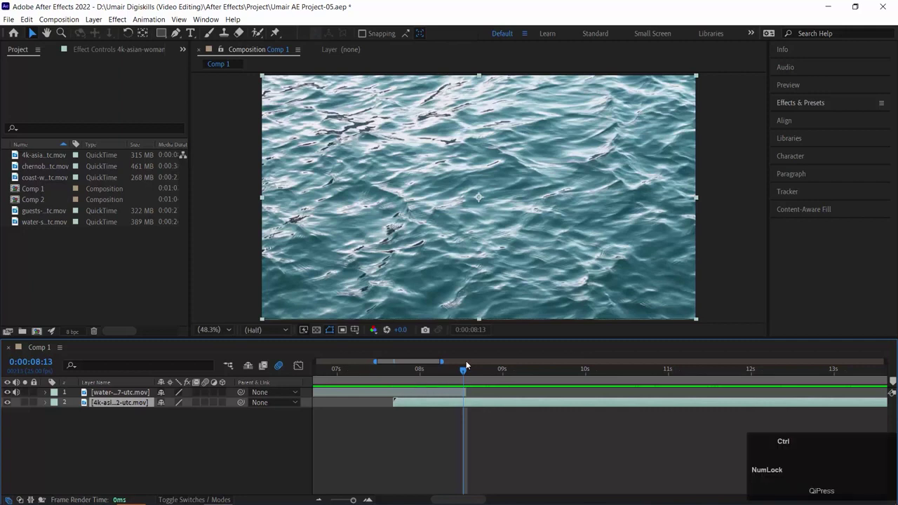
{"action": "key", "text": "ctrl+shift+Left"}
{"action": "key", "text": "ctrl+shift+Left"}
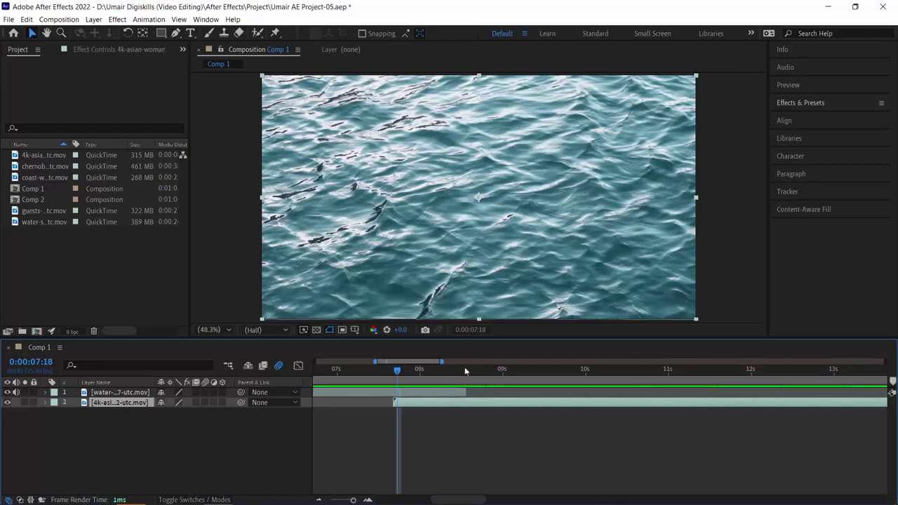
{"action": "left_click_drag", "start_coordinate": [410, 406], "coordinate": [414, 407]}
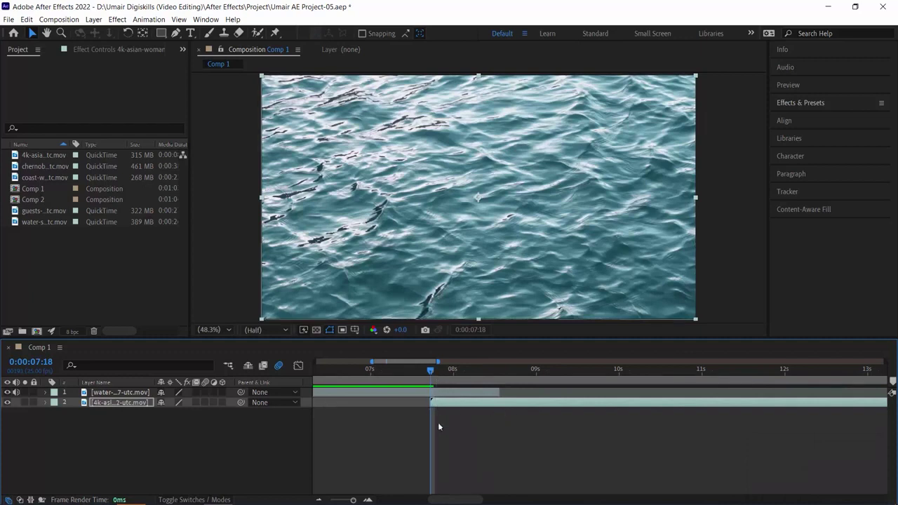
- Add a 100% Opacity keyframe to the water layer at 0:00:07:18, where the 4k-asian clip starts
{"action": "left_click", "coordinate": [460, 394]}
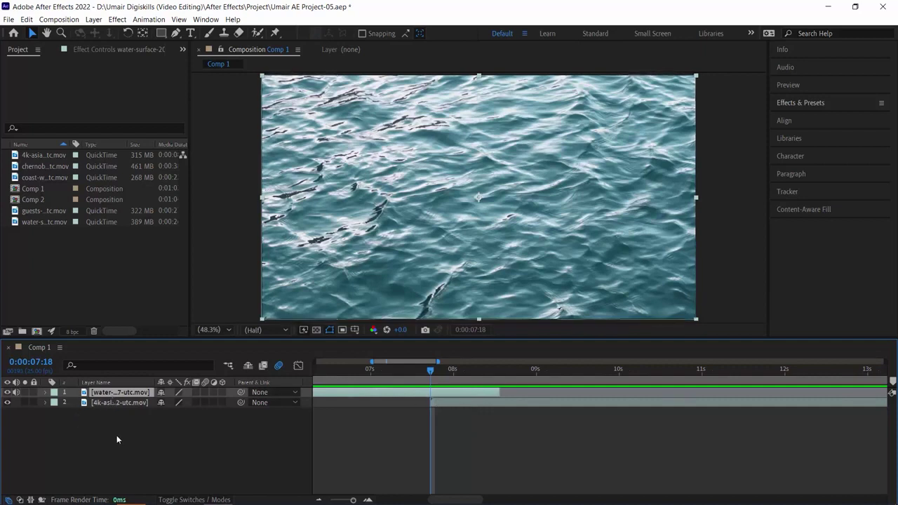
{"action": "key", "text": "t"}
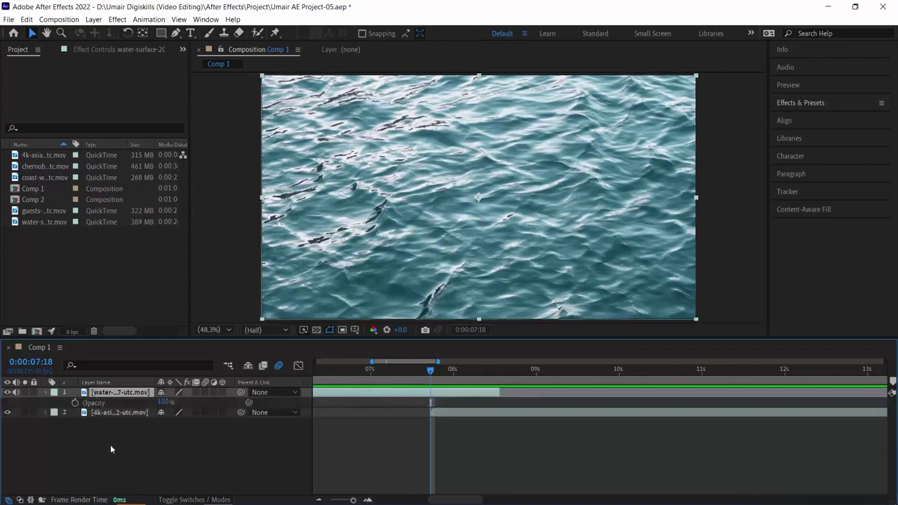
{"action": "left_click", "coordinate": [75, 404]}
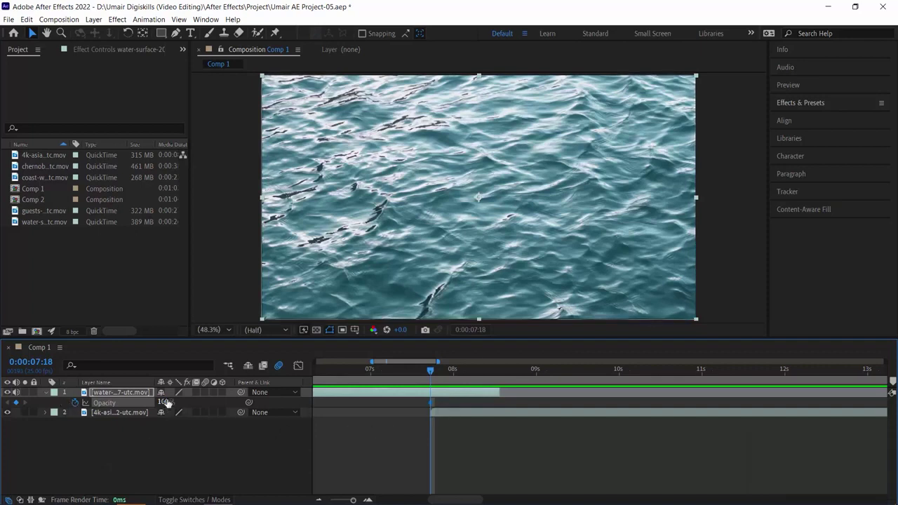
- Set the water layer's Opacity to 0% at 0:00:08:13 to complete its fade-out
{"action": "left_click_drag", "start_coordinate": [439, 367], "coordinate": [495, 371]}
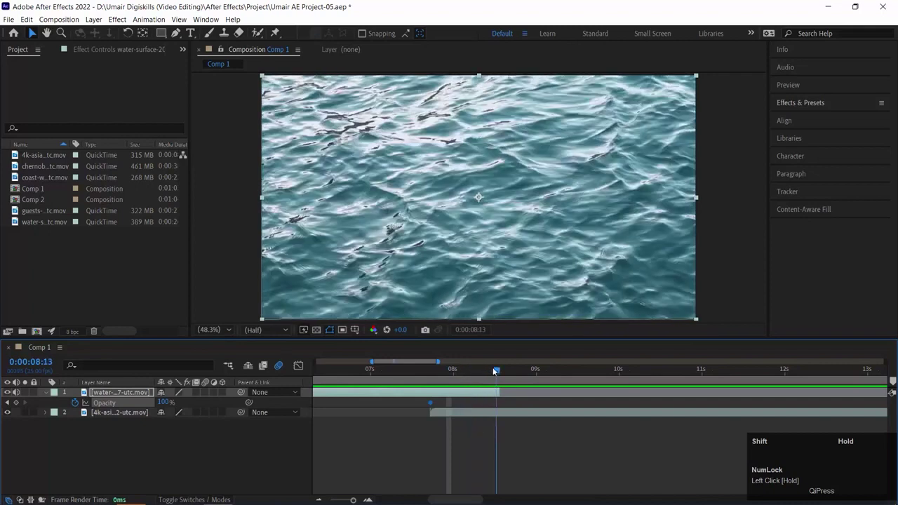
{"action": "left_click", "coordinate": [362, 451]}
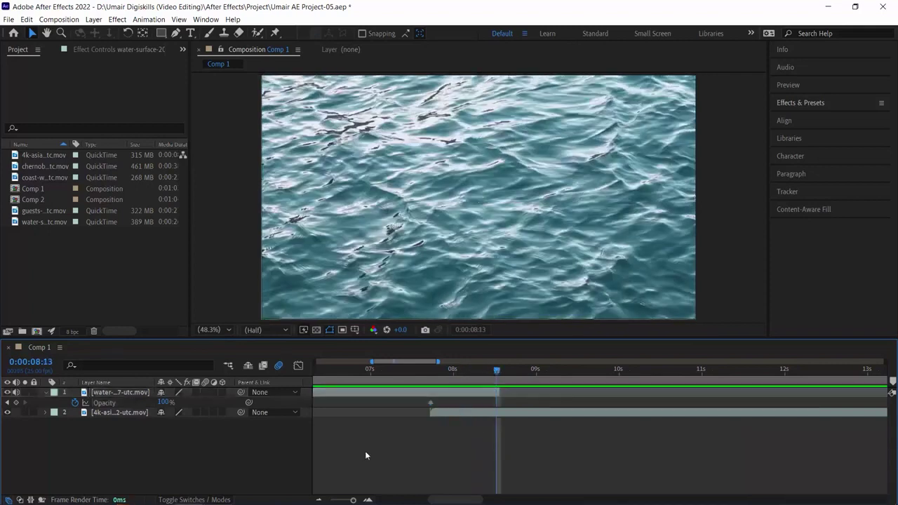
{"action": "left_click", "coordinate": [166, 402]}
{"action": "type", "text": "0"}
{"action": "key", "text": "Return"}
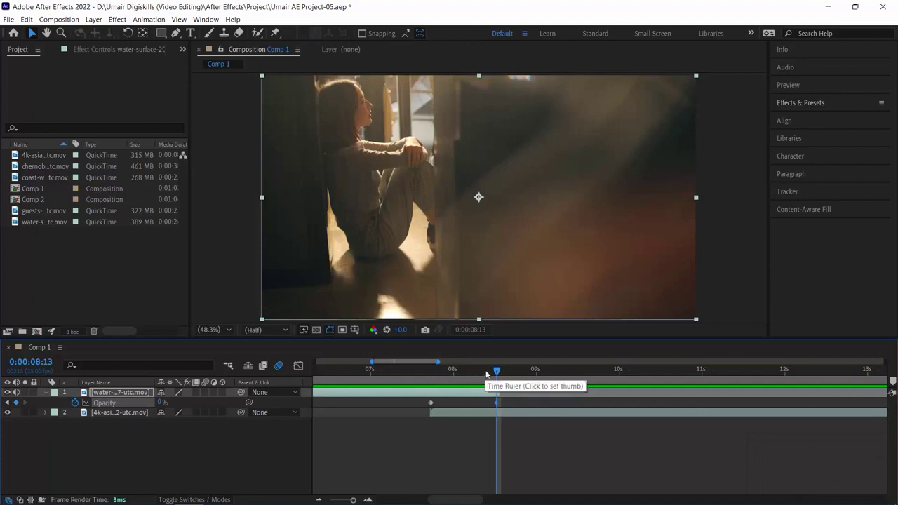
- Play back the opacity transition between the two clips from 0:00:07:09
{"action": "left_click_drag", "start_coordinate": [482, 376], "coordinate": [401, 376]}
{"action": "key", "text": "space"}
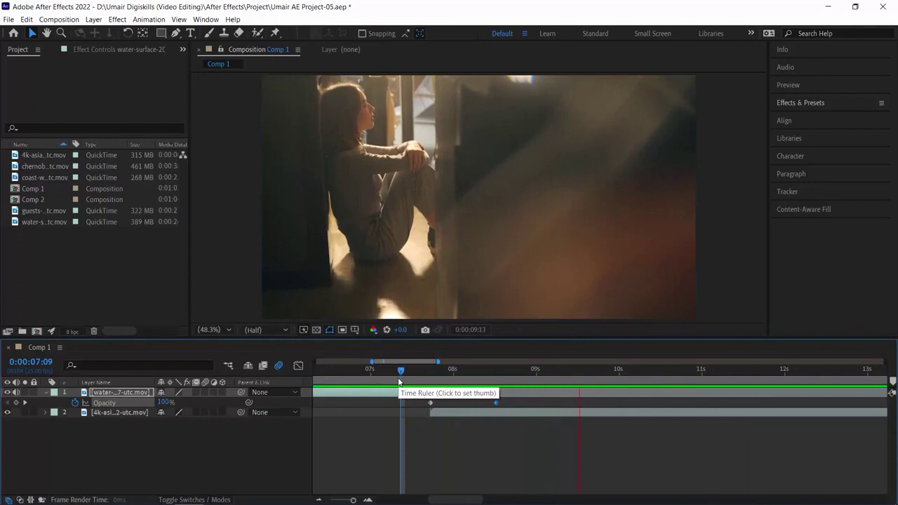
{"action": "key", "text": "space"}
- Lengthen the fade by moving the water layer's first Opacity keyframe 20 frames earlier, to 0:00:06:23
{"action": "left_click_drag", "start_coordinate": [439, 377], "coordinate": [494, 390]}
{"action": "key", "text": "ctrl+shift+Right"}
{"action": "key", "text": "ctrl+shift+Right"}
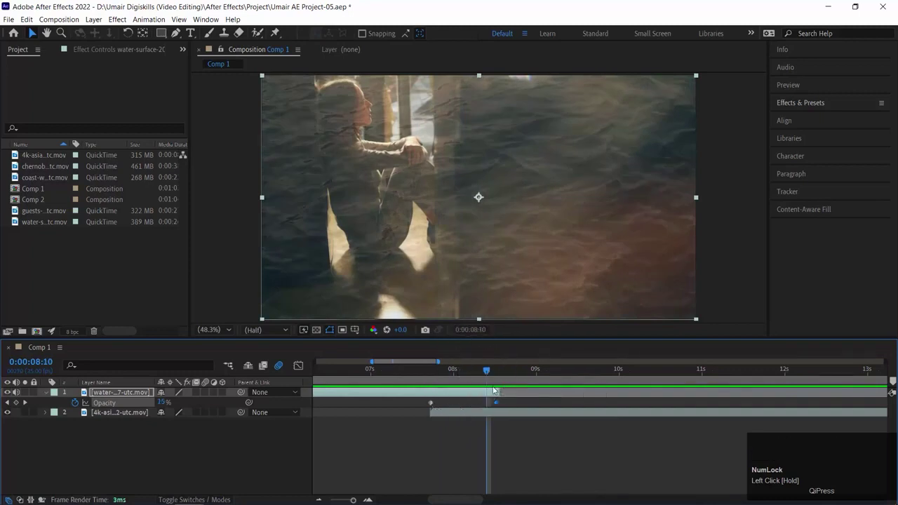
{"action": "key", "text": "ctrl+shift+Left"}
{"action": "key", "text": "ctrl+shift+Left"}
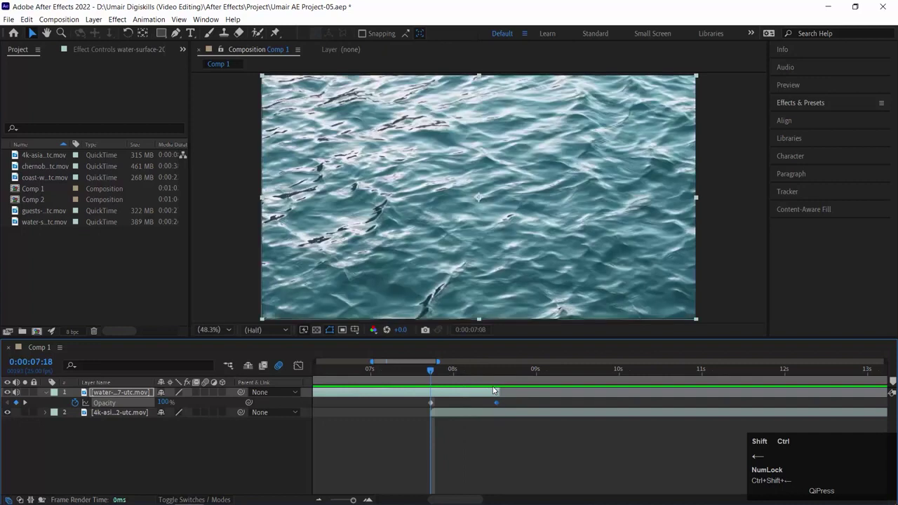
{"action": "key", "text": "ctrl+shift+Left"}
{"action": "key", "text": "ctrl+shift+Left"}
{"action": "left_click_drag", "start_coordinate": [430, 404], "coordinate": [365, 404]}
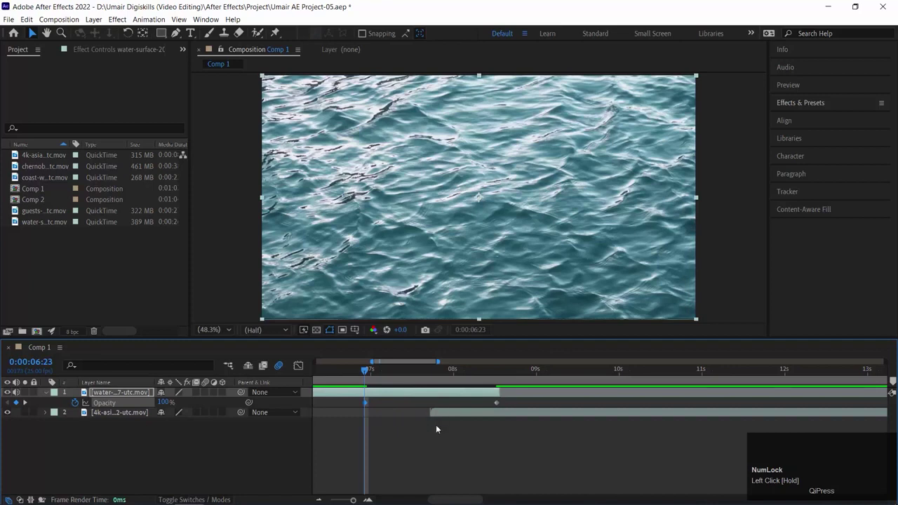
- Shift the 4k-asian clip to start at the first Opacity keyframe, 0:00:06:23, and play back the longer cross-fade
{"action": "left_click_drag", "start_coordinate": [368, 369], "coordinate": [410, 385]}
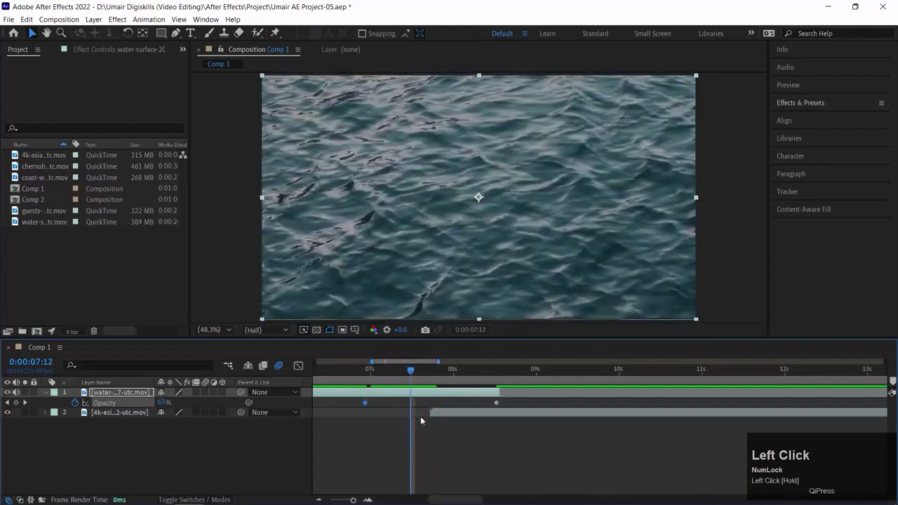
{"action": "left_click_drag", "start_coordinate": [463, 416], "coordinate": [401, 416]}
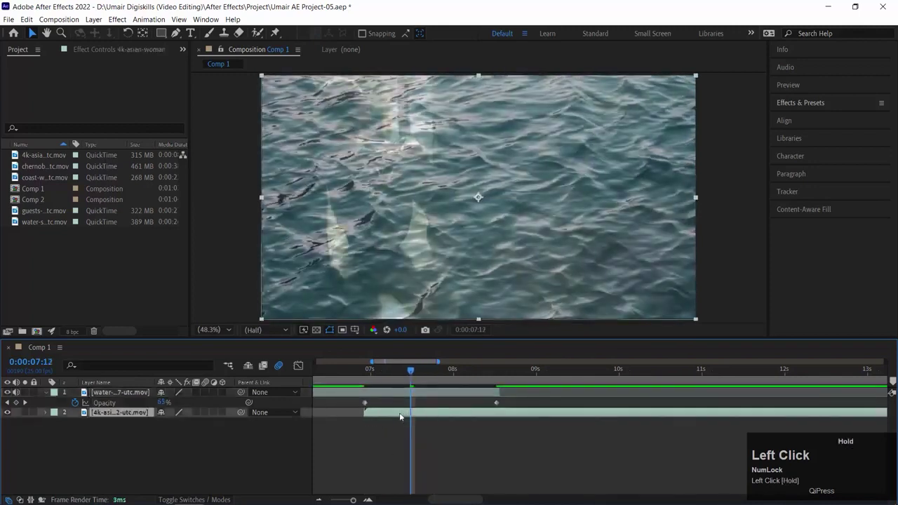
{"action": "left_click", "coordinate": [362, 380]}
{"action": "key", "text": "space"}
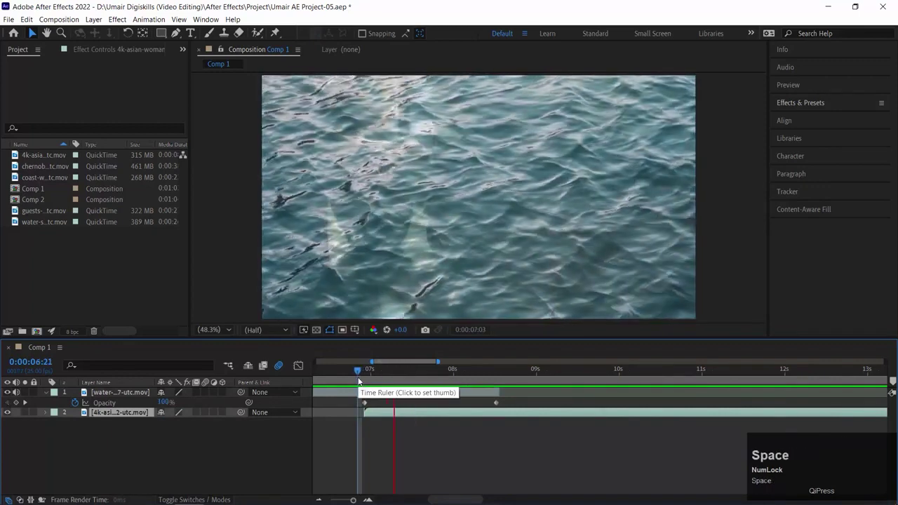
{"action": "key", "text": "space"}
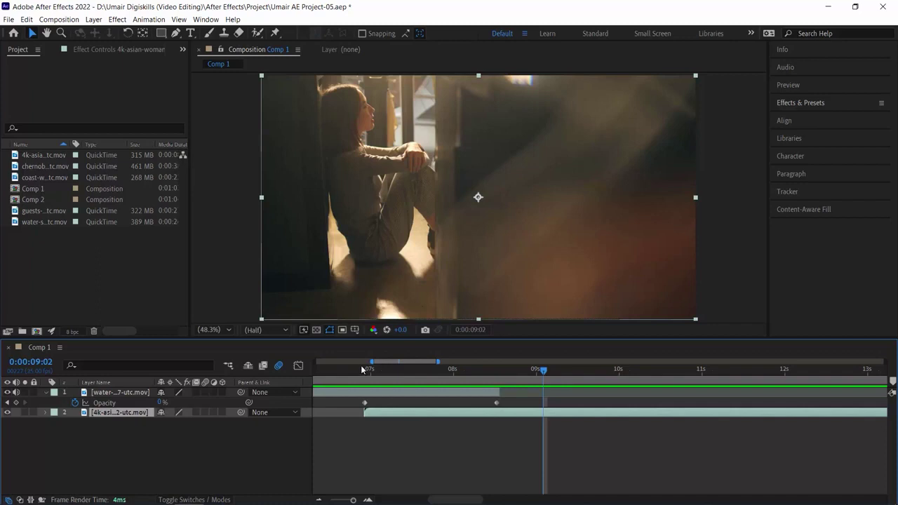
- Remove the water layer's Opacity keyframes and set its Opacity to 100%
{"action": "mouse_move", "coordinate": [371, 378]}
{"action": "left_mouse_down"}
{"action": "mouse_move", "coordinate": [489, 379]}
{"action": "mouse_move", "coordinate": [368, 380]}
{"action": "left_mouse_up"}
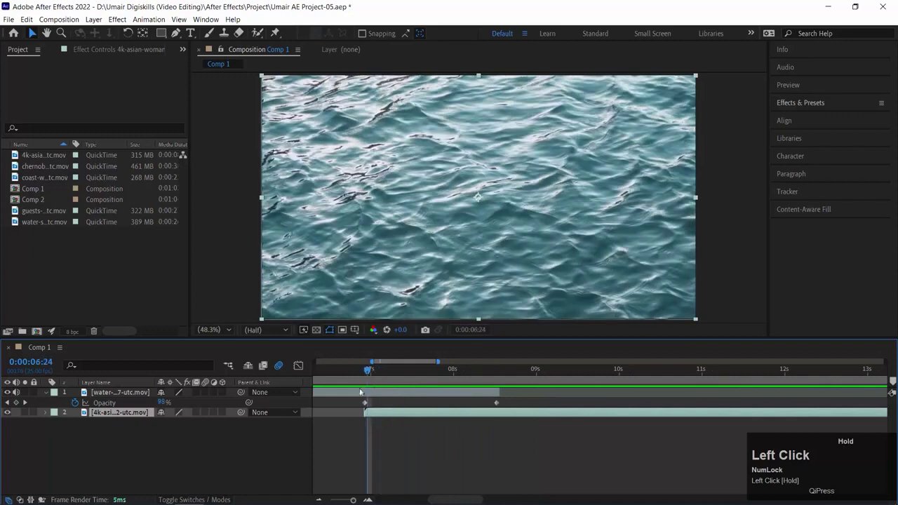
{"action": "left_click", "coordinate": [75, 403]}
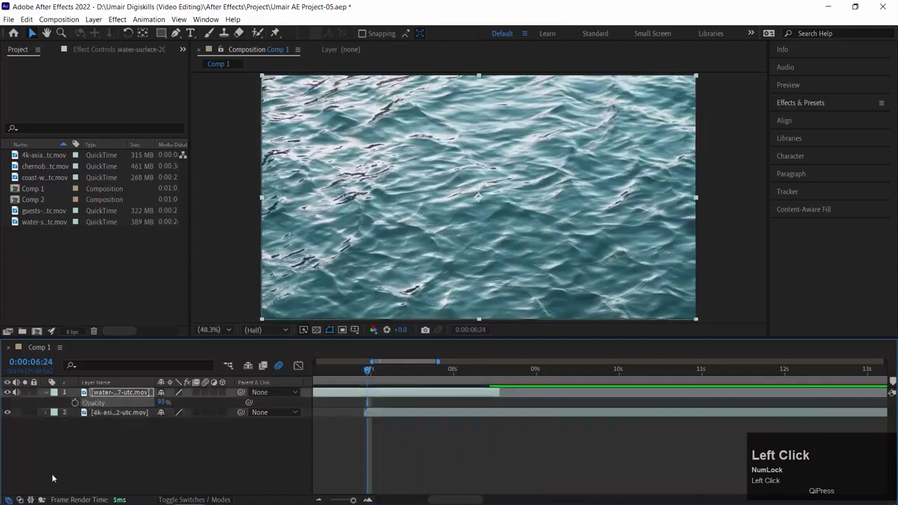
{"action": "left_click", "coordinate": [164, 404]}
{"action": "type", "text": "100"}
{"action": "key", "text": "Return"}
- Reveal the water layer's Position property and shift the 4k-asian clip to start at 0:00:07:18, 20 frames before the water clip's end
{"action": "mouse_move", "coordinate": [411, 372]}
{"action": "left_mouse_down"}
{"action": "mouse_move", "coordinate": [491, 370]}
{"action": "mouse_move", "coordinate": [374, 370]}
{"action": "mouse_move", "coordinate": [375, 387]}
{"action": "mouse_move", "coordinate": [367, 372]}
{"action": "mouse_move", "coordinate": [403, 371]}
{"action": "left_mouse_up"}
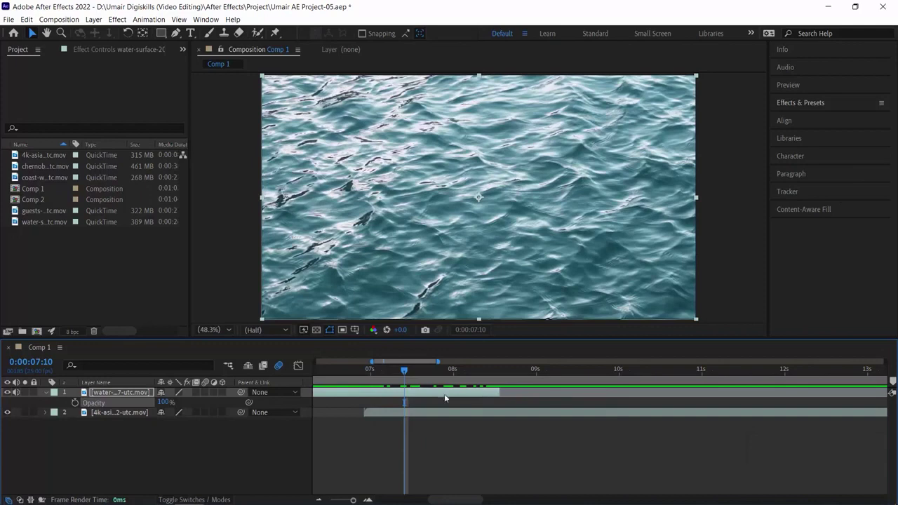
{"action": "mouse_move", "coordinate": [416, 373]}
{"action": "left_mouse_down"}
{"action": "mouse_move", "coordinate": [453, 372]}
{"action": "mouse_move", "coordinate": [397, 372]}
{"action": "mouse_move", "coordinate": [408, 372]}
{"action": "left_mouse_up"}
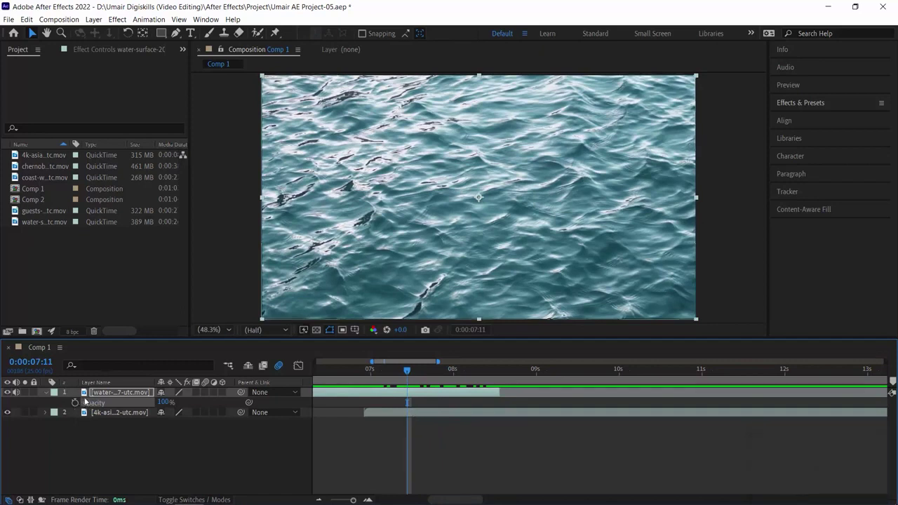
{"action": "key", "text": "p"}
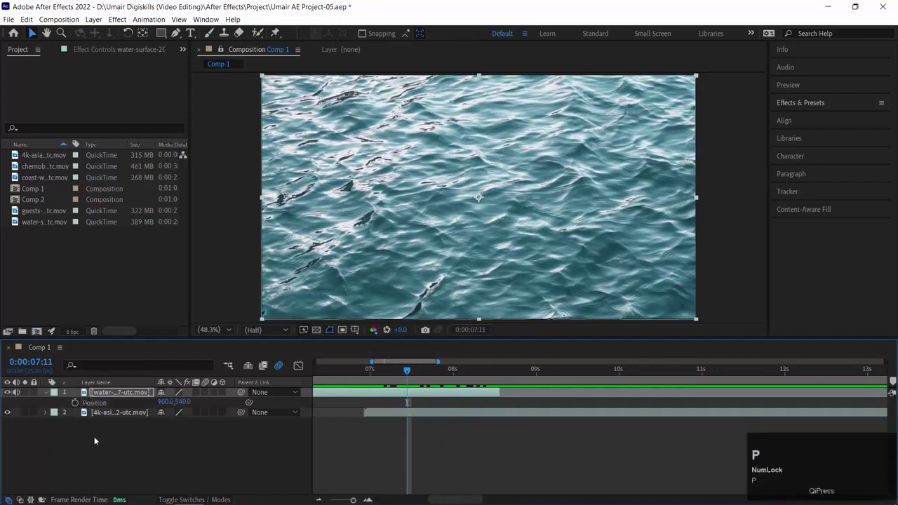
{"action": "left_click_drag", "start_coordinate": [449, 372], "coordinate": [473, 379]}
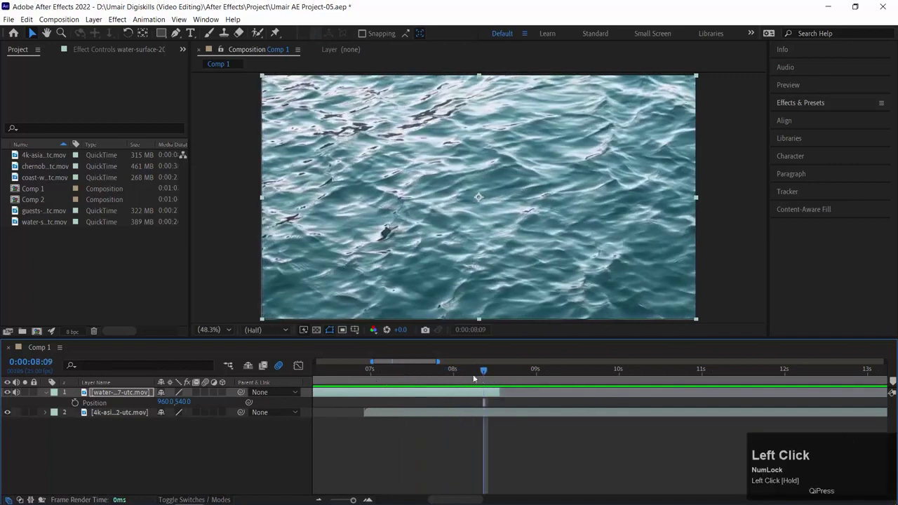
{"action": "key", "text": "o"}
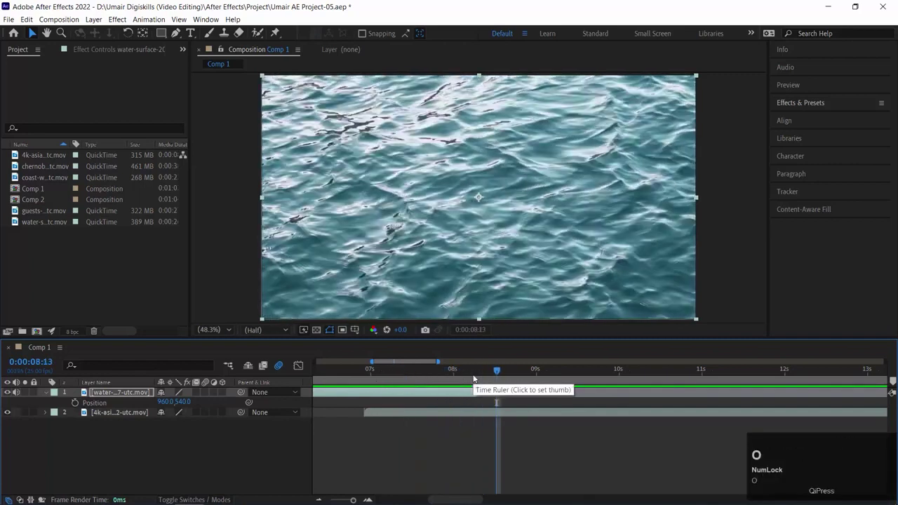
{"action": "key", "text": "ctrl+shift+Left"}
{"action": "key", "text": "ctrl+shift+Left"}
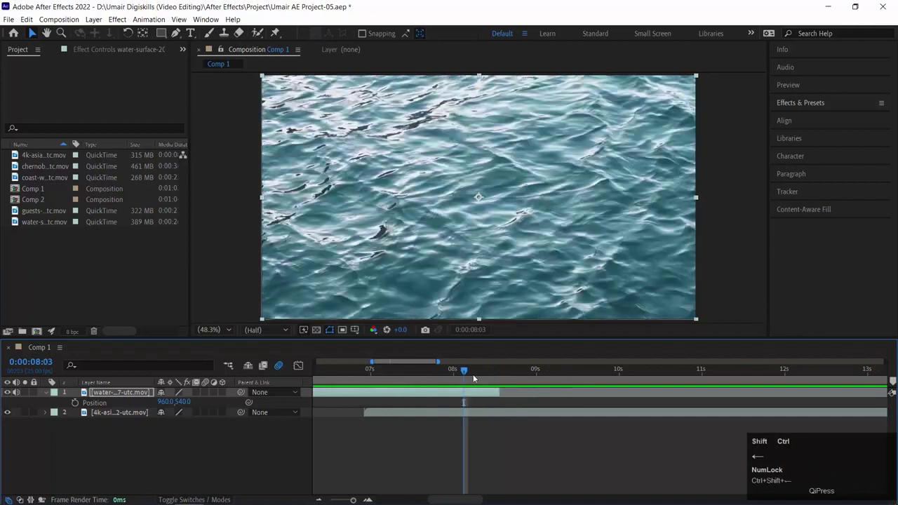
{"action": "left_click_drag", "start_coordinate": [393, 414], "coordinate": [456, 415]}
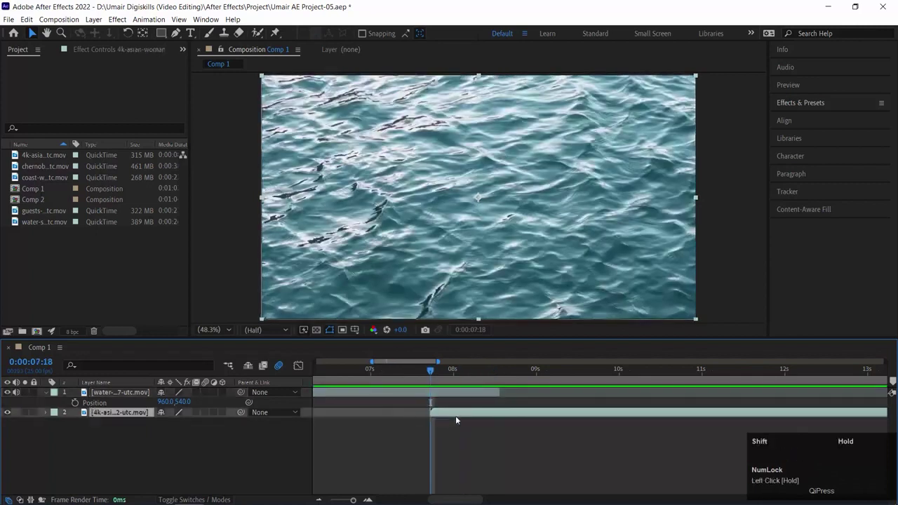
- Add a Position keyframe at 960, 540 to the water layer at 0:00:07:18 and go to its last frame, 0:00:08:13
{"action": "left_click", "coordinate": [75, 402]}
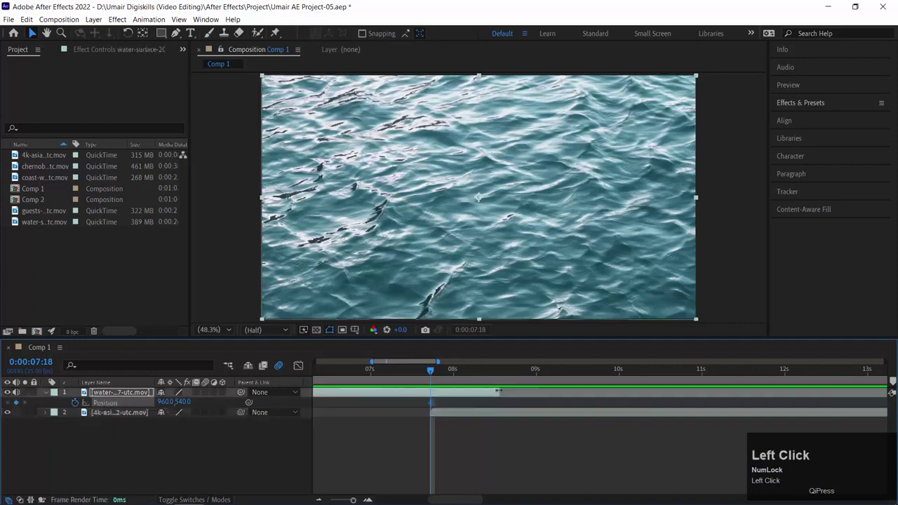
{"action": "key", "text": "o"}
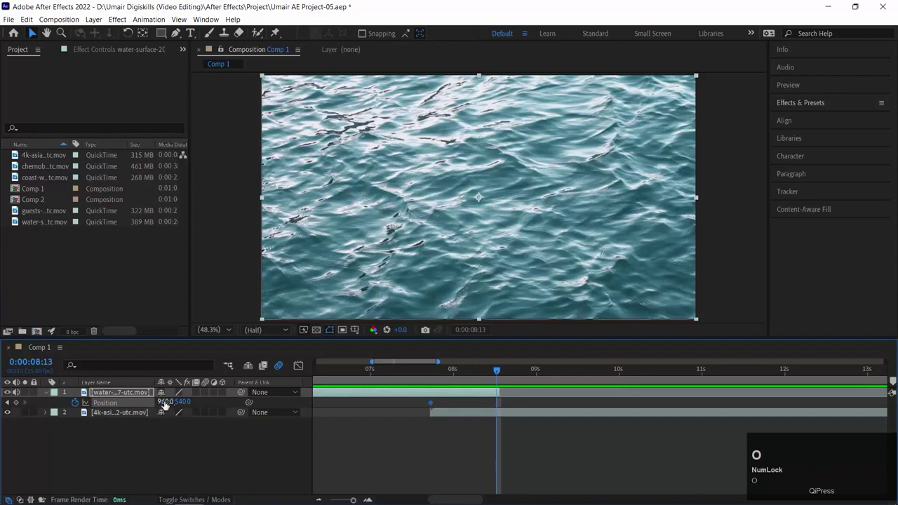
{"action": "left_click_drag", "start_coordinate": [430, 223], "coordinate": [625, 226]}
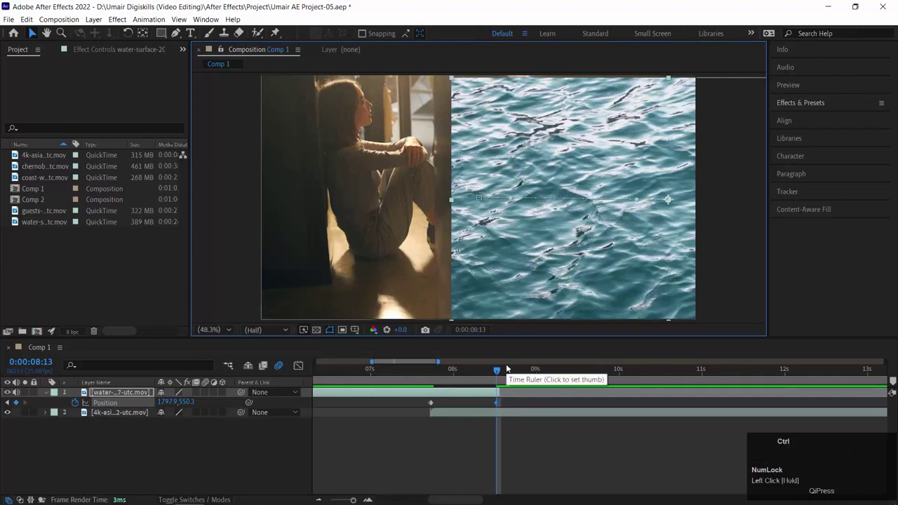
{"action": "key", "text": "ctrl+z"}
{"action": "left_click_drag", "start_coordinate": [509, 230], "coordinate": [546, 235]}
{"action": "key", "text": "ctrl+z"}
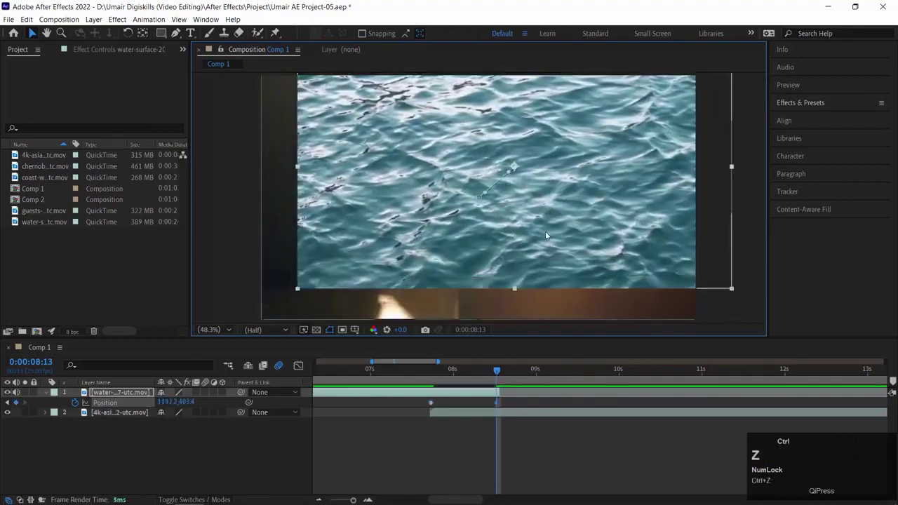
- At 0:00:08:13, move the water layer horizontally just past the frame's right edge, to Position about 2882, 540, and scrub through the slide
{"action": "left_click_drag", "start_coordinate": [430, 261], "coordinate": [491, 247]}
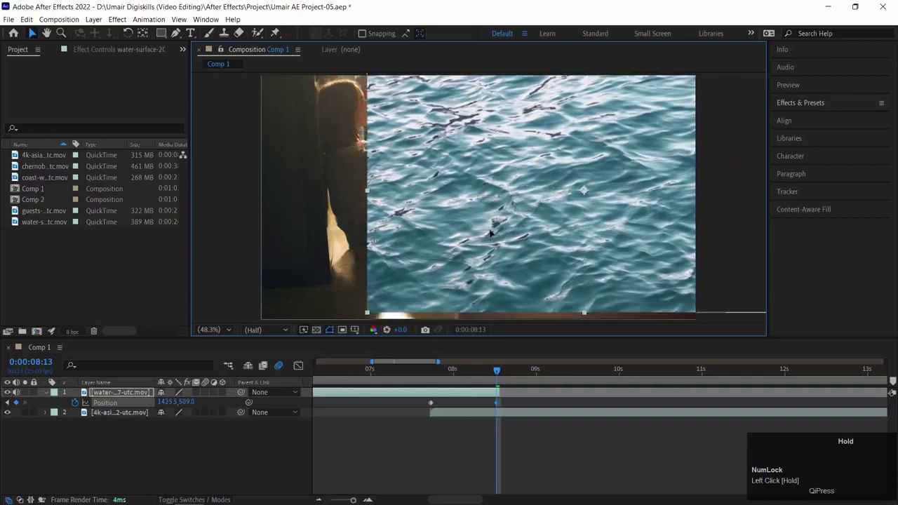
{"action": "key", "text": "ctrl+z"}
{"action": "left_click_drag", "start_coordinate": [379, 226], "coordinate": [806, 245]}
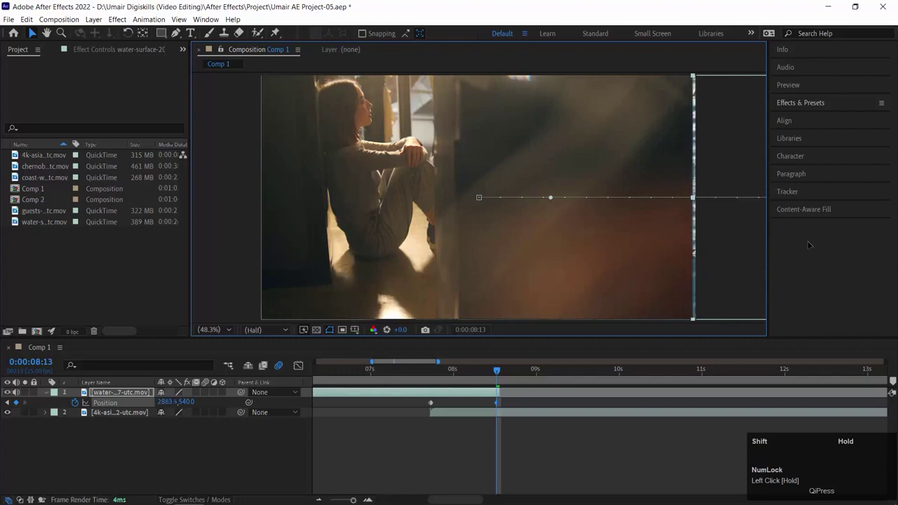
{"action": "left_click_drag", "start_coordinate": [809, 241], "coordinate": [810, 240]}
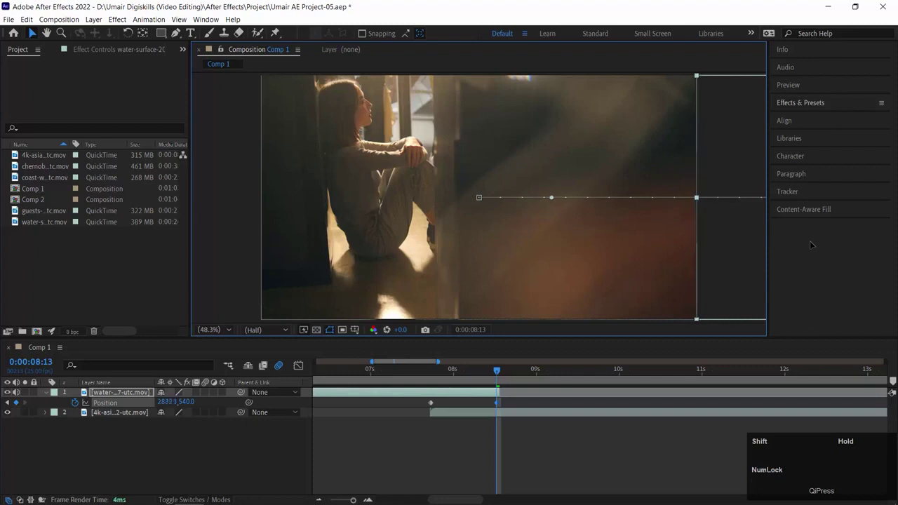
{"action": "left_click", "coordinate": [425, 381]}
{"action": "left_click_drag", "start_coordinate": [426, 381], "coordinate": [477, 380]}
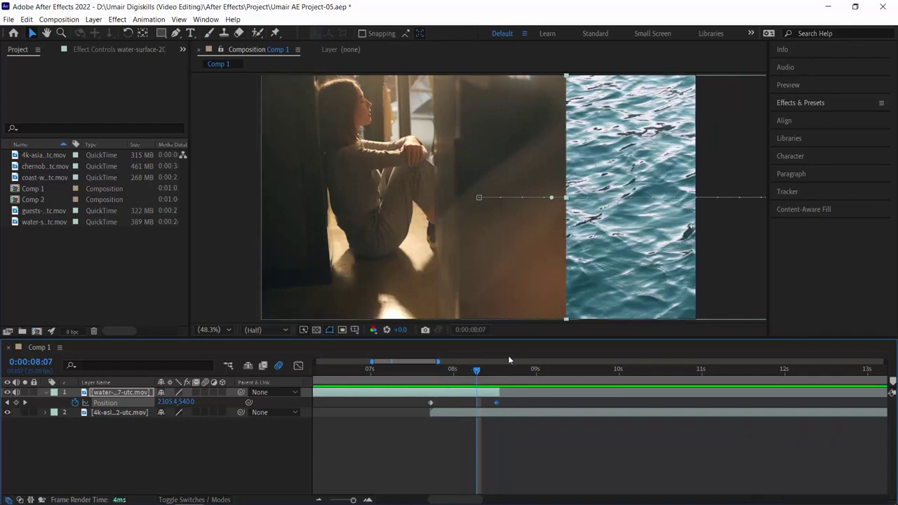
{"action": "left_click_drag", "start_coordinate": [480, 371], "coordinate": [434, 371]}
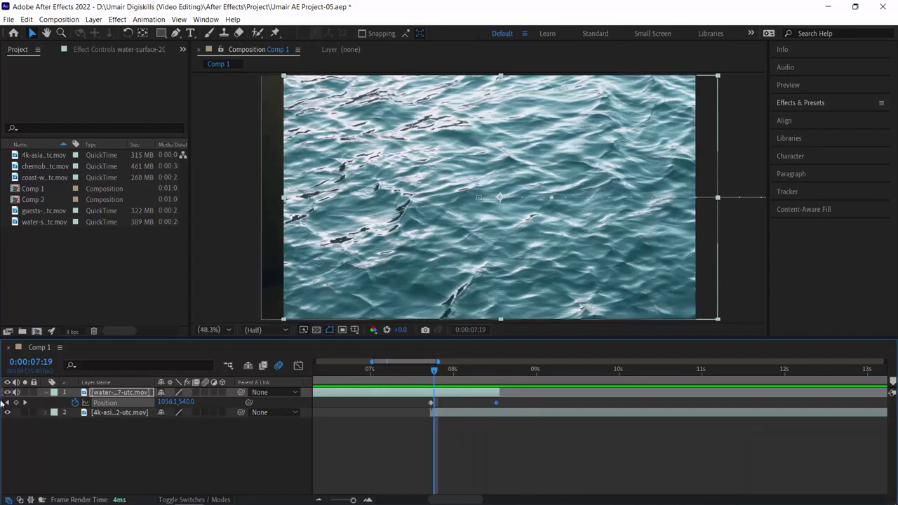
- Return to the water layer's first Position keyframe at 0:00:07:18 and add a Position keyframe to the 4k-asian layer there
{"action": "left_click", "coordinate": [5, 404]}
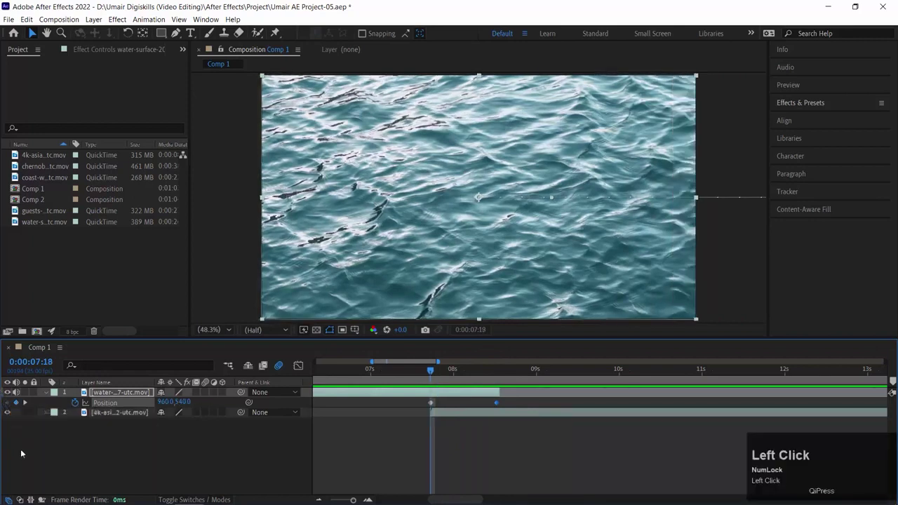
{"action": "left_click", "coordinate": [110, 414]}
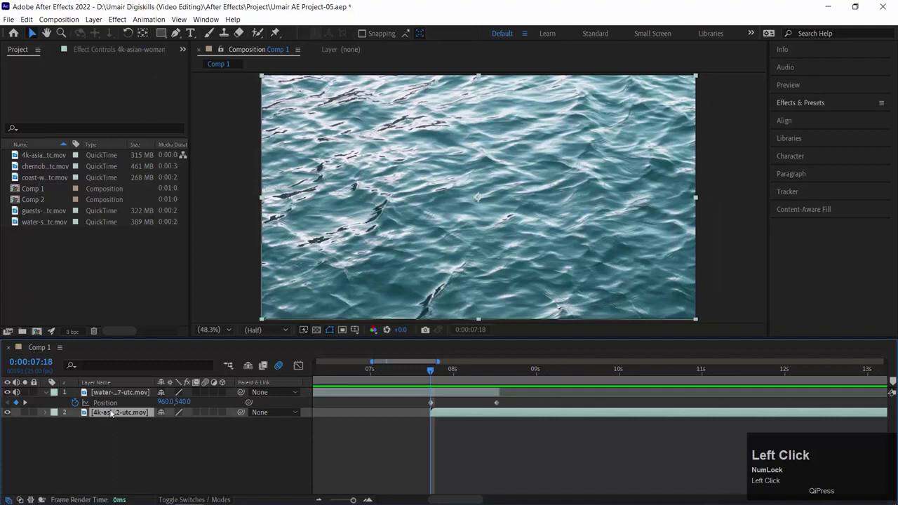
{"action": "key", "text": "p"}
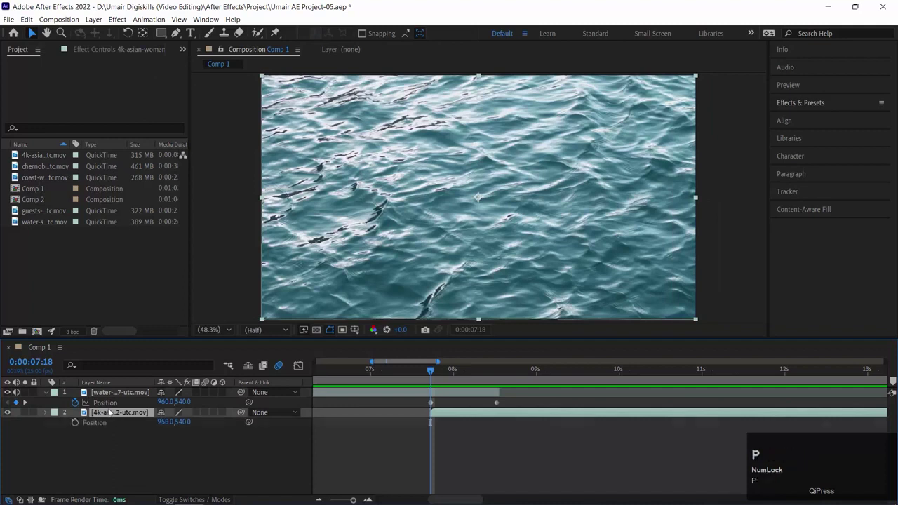
{"action": "left_click", "coordinate": [75, 423]}
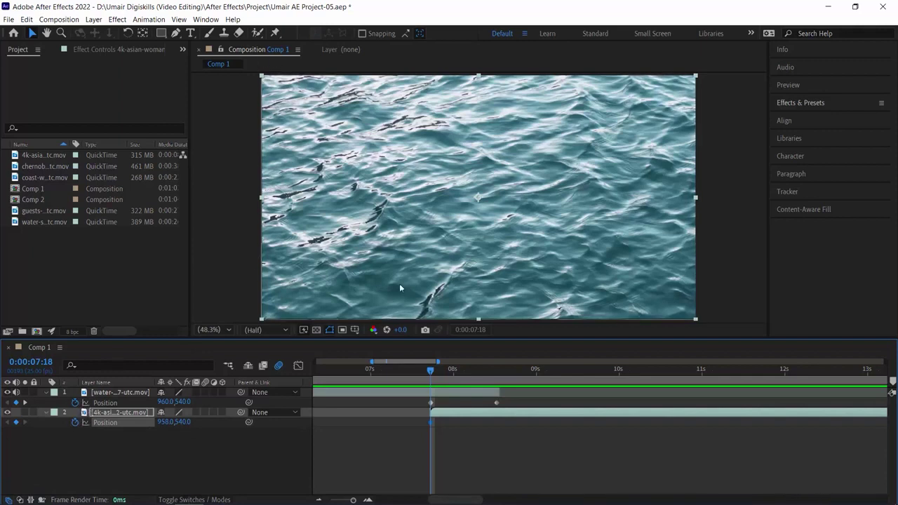
- Hide the water layer and move the 4k-asian layer horizontally past the frame's left edge, to Position about -953.6, 540
{"action": "mouse_move", "coordinate": [165, 425]}
{"action": "left_mouse_down"}
{"action": "mouse_move", "coordinate": [14, 424]}
{"action": "mouse_move", "coordinate": [187, 425]}
{"action": "mouse_move", "coordinate": [169, 426]}
{"action": "left_mouse_up"}
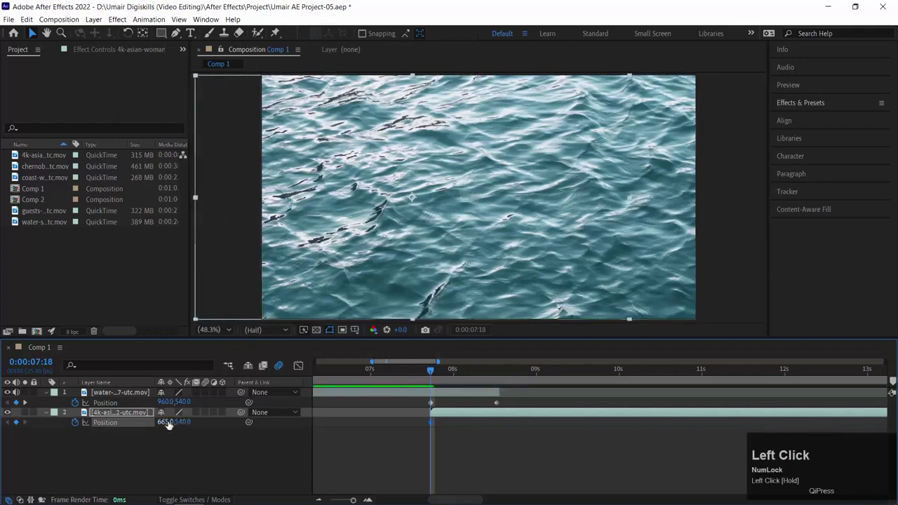
{"action": "left_click", "coordinate": [8, 393]}
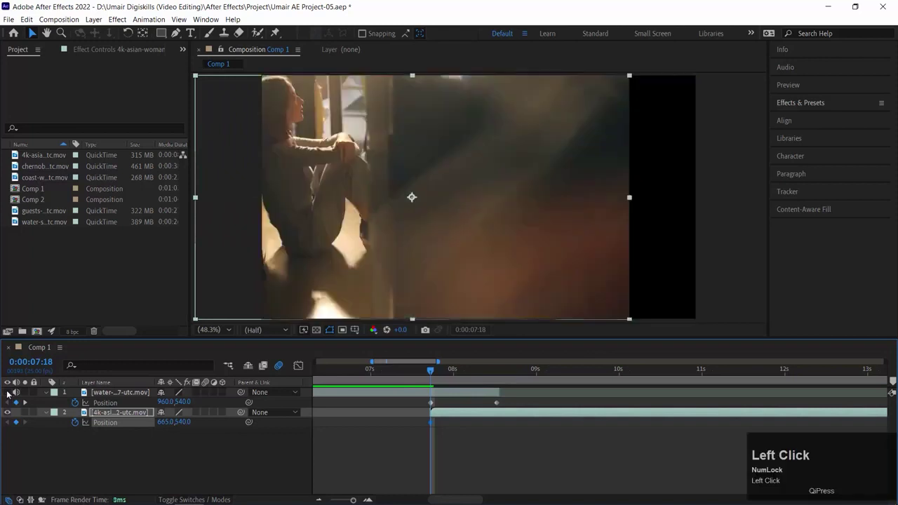
{"action": "left_click_drag", "start_coordinate": [165, 424], "coordinate": [35, 425]}
{"action": "left_click_drag", "start_coordinate": [502, 243], "coordinate": [194, 244]}
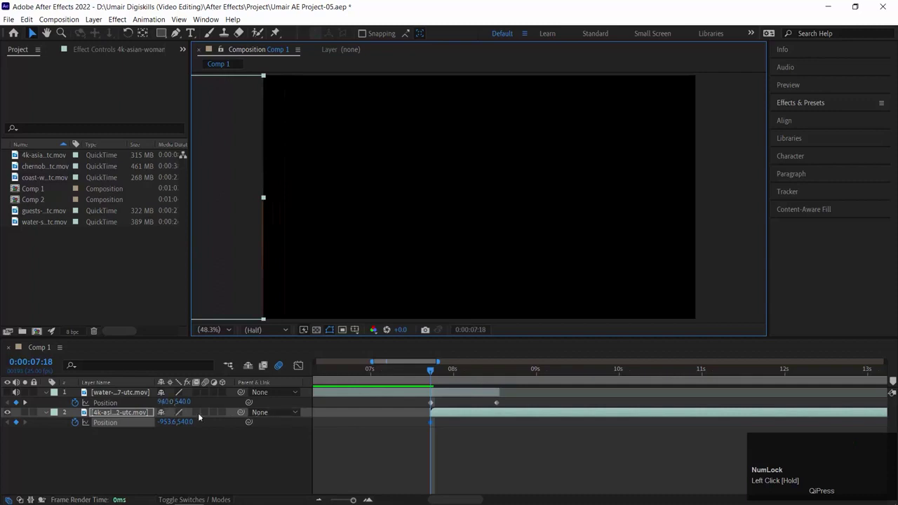
- Go to the water layer's second Position keyframe at 0:00:08:13 and set the 4k-asian layer's Position to 960, 540
{"action": "left_click", "coordinate": [452, 367]}
{"action": "left_click", "coordinate": [450, 369]}
{"action": "left_click_drag", "start_coordinate": [461, 370], "coordinate": [495, 406]}
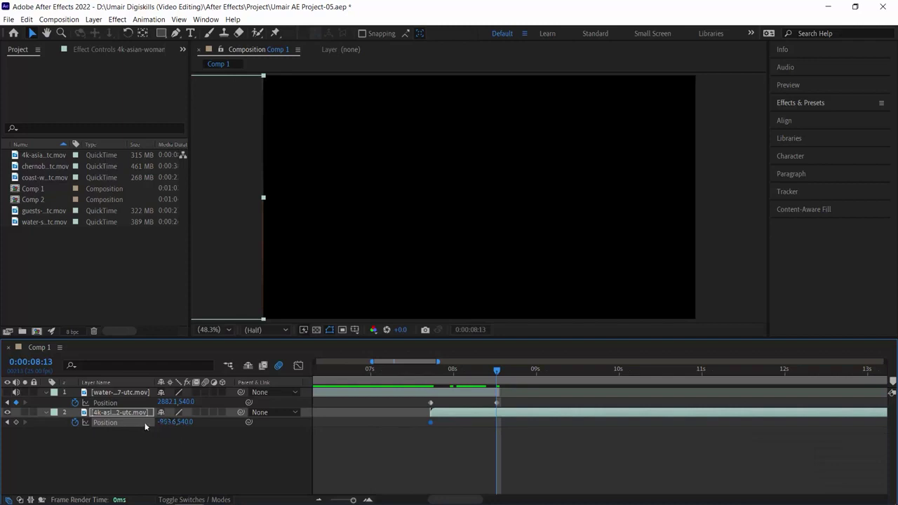
{"action": "right_click", "coordinate": [109, 426]}
{"action": "left_click", "coordinate": [137, 359]}
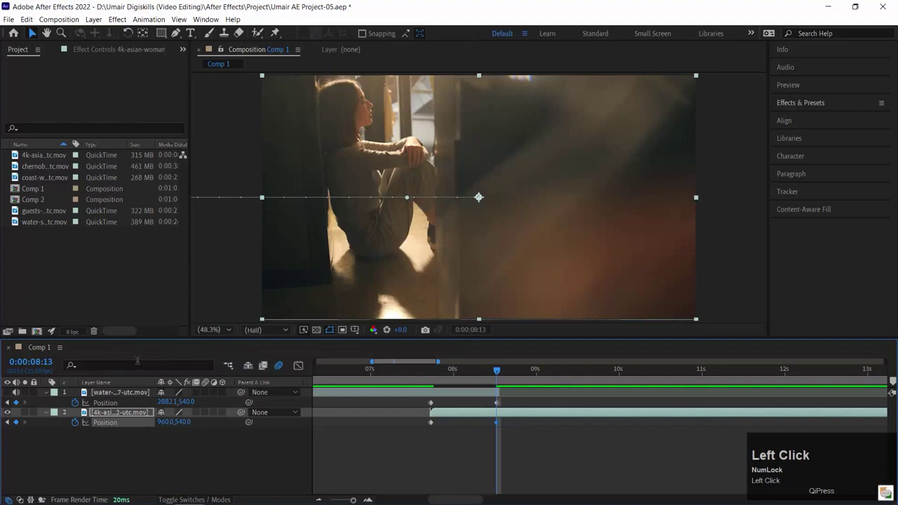
{"action": "key", "text": "ctrl+z"}
{"action": "left_click_drag", "start_coordinate": [169, 426], "coordinate": [554, 255]}
{"action": "left_click", "coordinate": [169, 422]}
{"action": "type", "text": "960"}
{"action": "key", "text": "Return"}
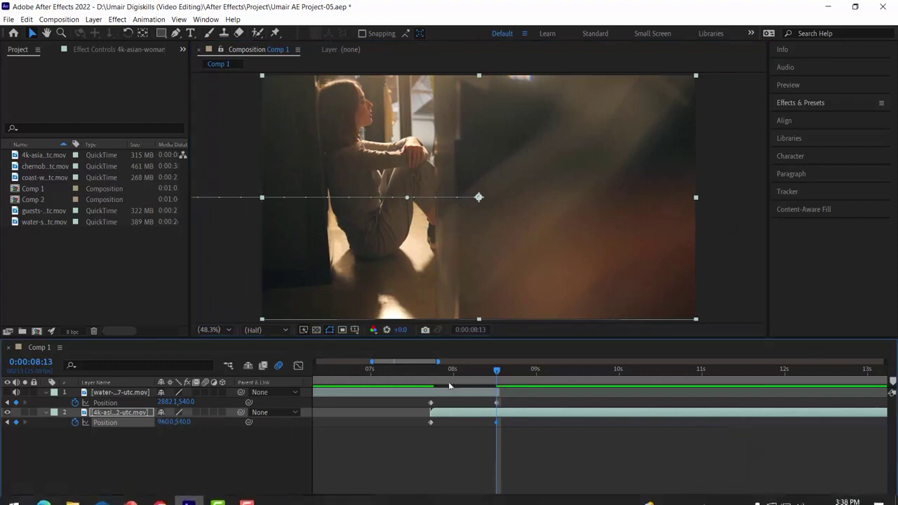
- Show the water layer again, play the slide transition from just before 0:00:07:18, and scrub through its motion
{"action": "left_click_drag", "start_coordinate": [456, 371], "coordinate": [408, 369]}
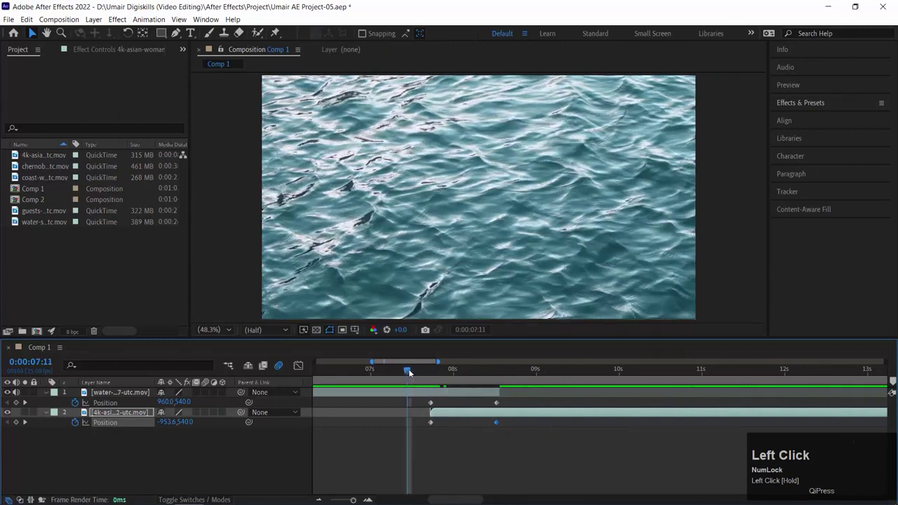
{"action": "key", "text": "space"}
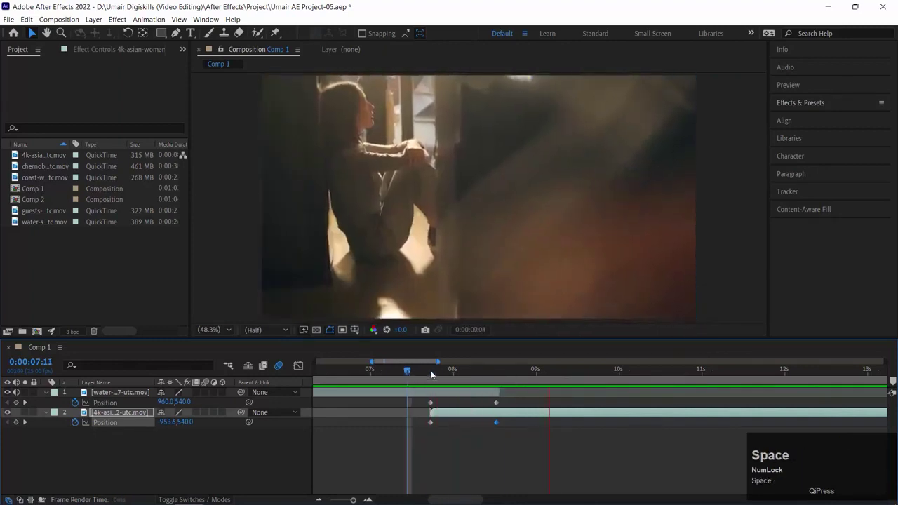
{"action": "left_click", "coordinate": [397, 372]}
{"action": "key", "text": "space"}
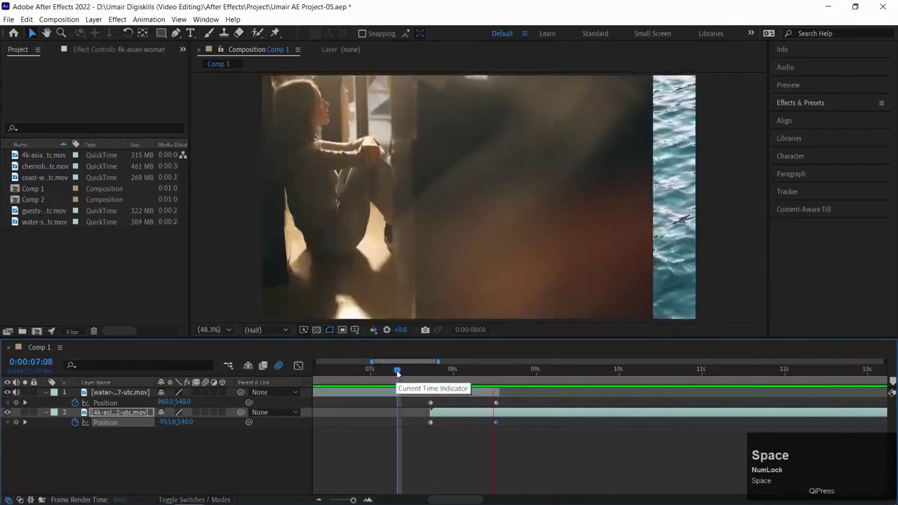
{"action": "left_click_drag", "start_coordinate": [397, 369], "coordinate": [450, 376]}
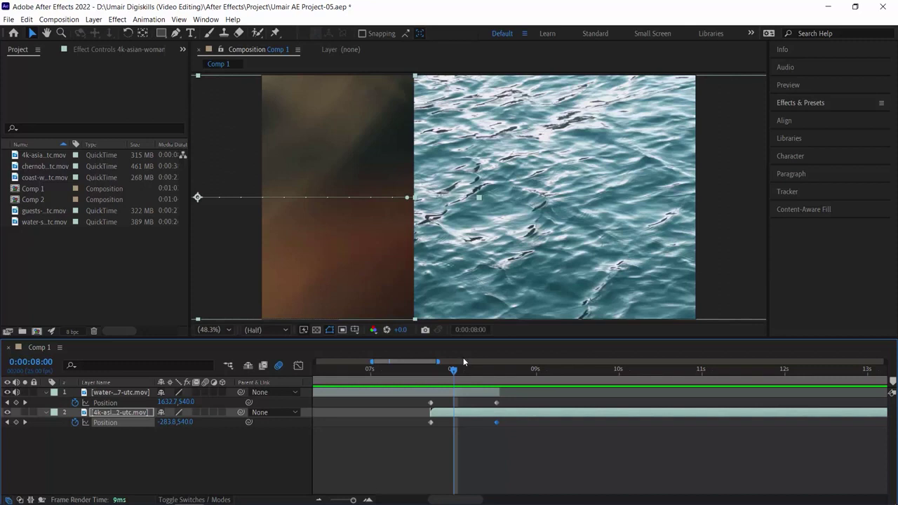
{"action": "left_click_drag", "start_coordinate": [453, 370], "coordinate": [430, 369]}
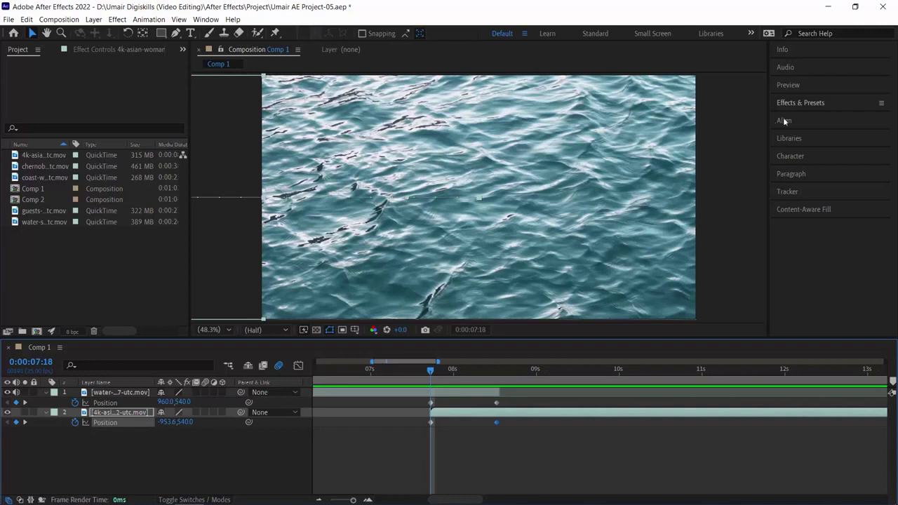
- Expand the Transition category in Effects & Presets and examine its effects, including Iris Wipe, Radial Wipe, CC Radial ScaleWipe and CC Jaws
{"action": "left_click", "coordinate": [826, 105]}
{"action": "scroll", "coordinate": [826, 284], "scroll_direction": "down", "scroll_amount": 3}
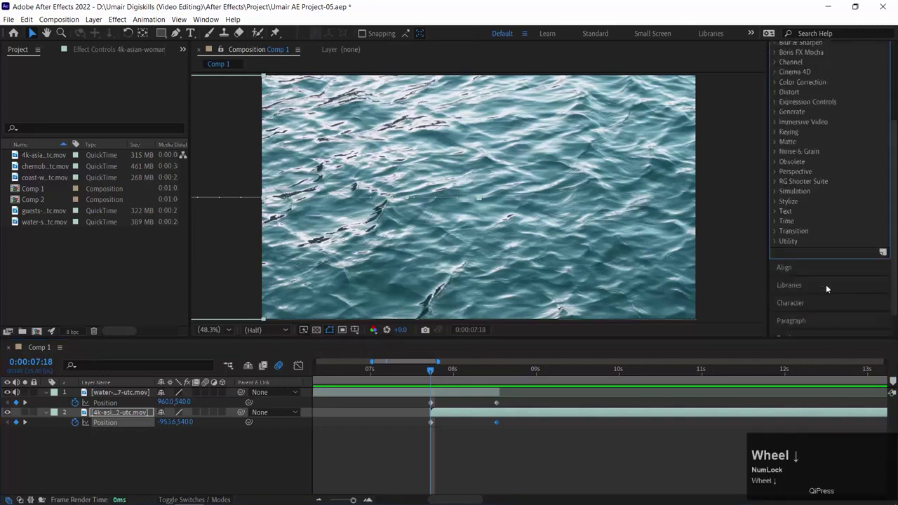
{"action": "left_click", "coordinate": [781, 236]}
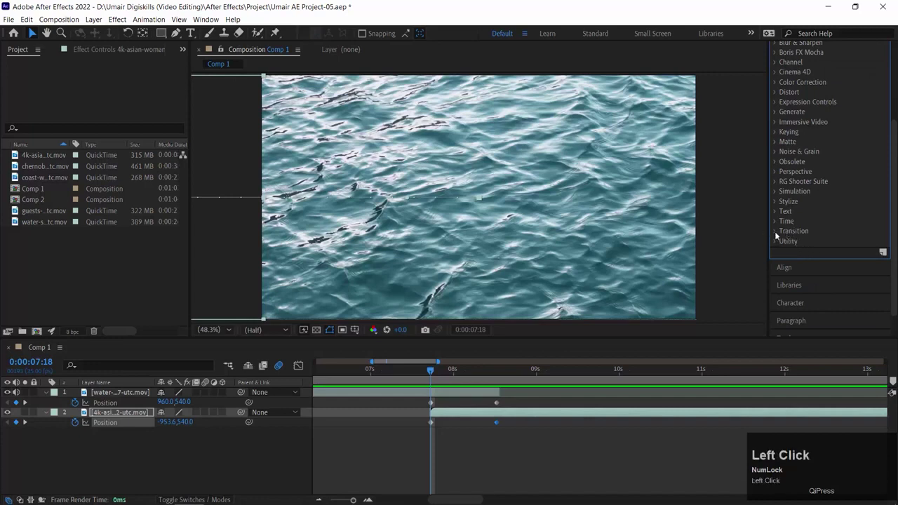
{"action": "left_click", "coordinate": [775, 235]}
{"action": "scroll", "coordinate": [834, 238], "scroll_direction": "down", "scroll_amount": 2}
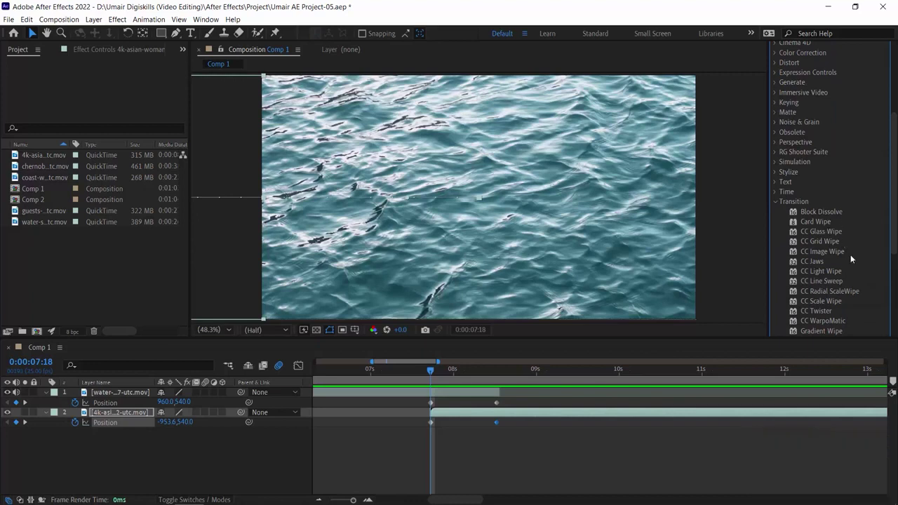
{"action": "scroll", "coordinate": [835, 274], "scroll_direction": "down", "scroll_amount": 3}
{"action": "left_click", "coordinate": [812, 252]}
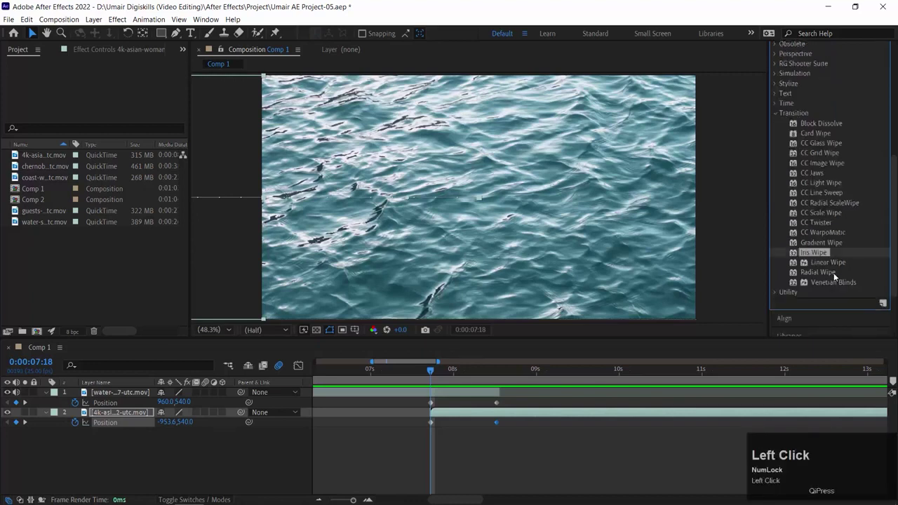
{"action": "left_click", "coordinate": [833, 274]}
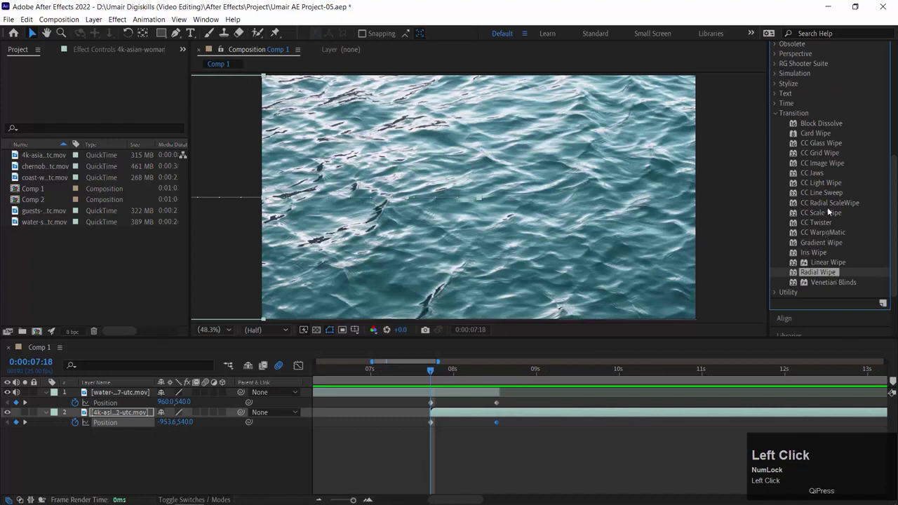
{"action": "left_click", "coordinate": [827, 203]}
{"action": "left_click", "coordinate": [816, 172]}
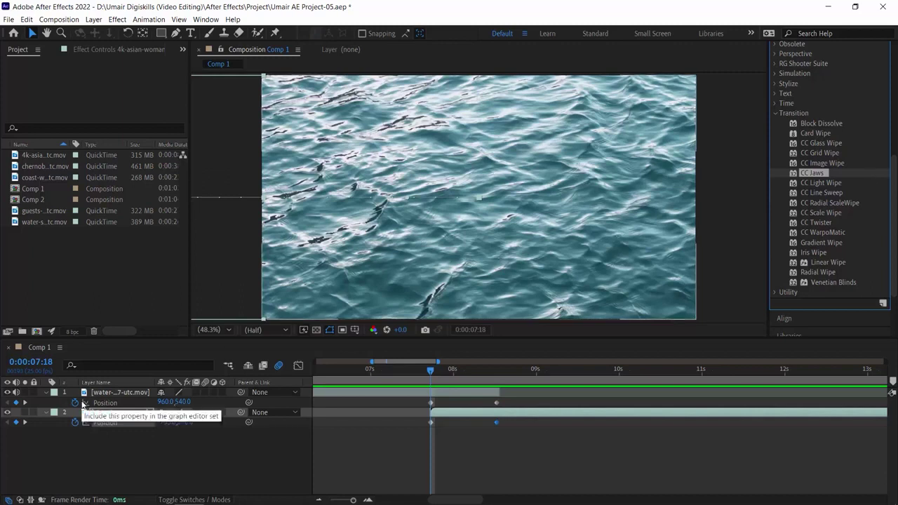
- Remove the Position keyframes from the water and 4k-asian layers and reset both Positions to 960, 540
{"action": "key", "text": "Page_Down"}
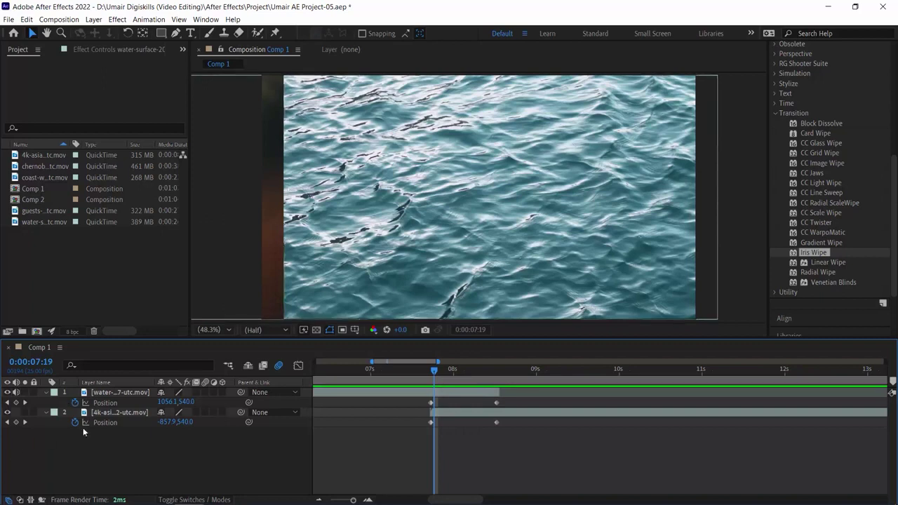
{"action": "left_click", "coordinate": [80, 413]}
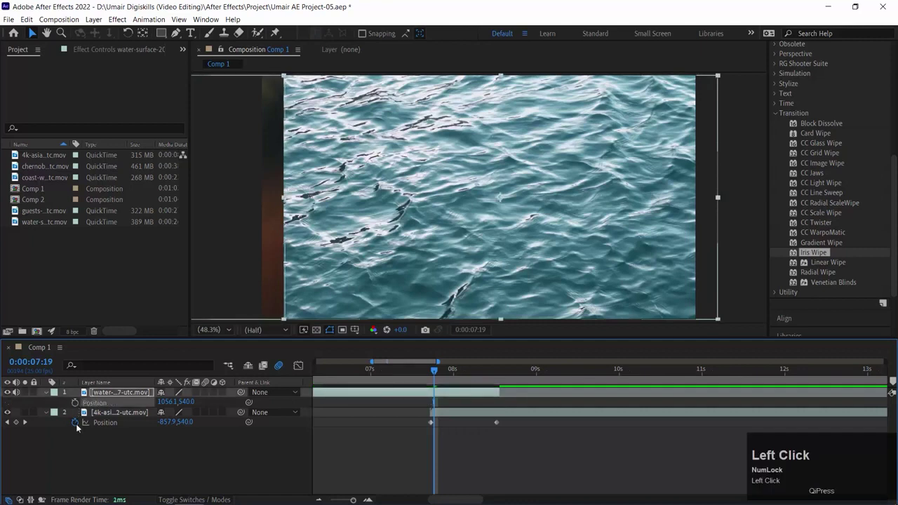
{"action": "right_click", "coordinate": [101, 403]}
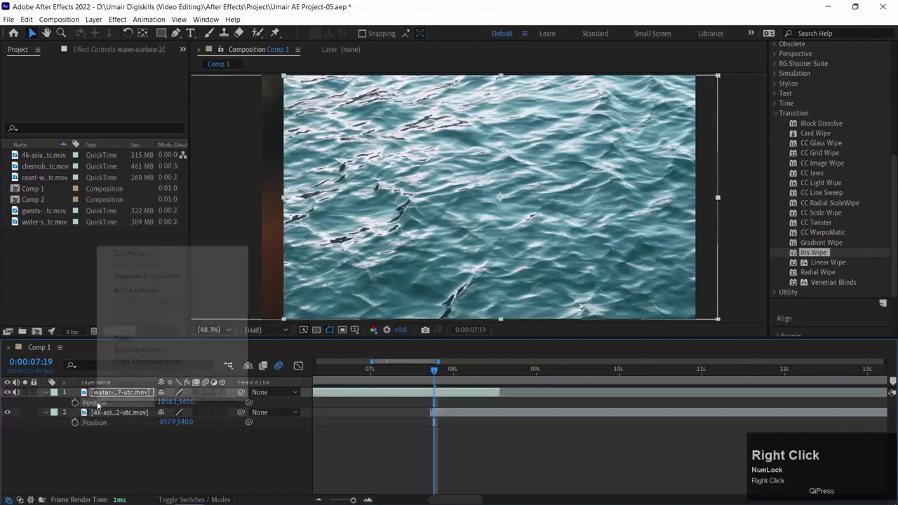
{"action": "left_click", "coordinate": [122, 338]}
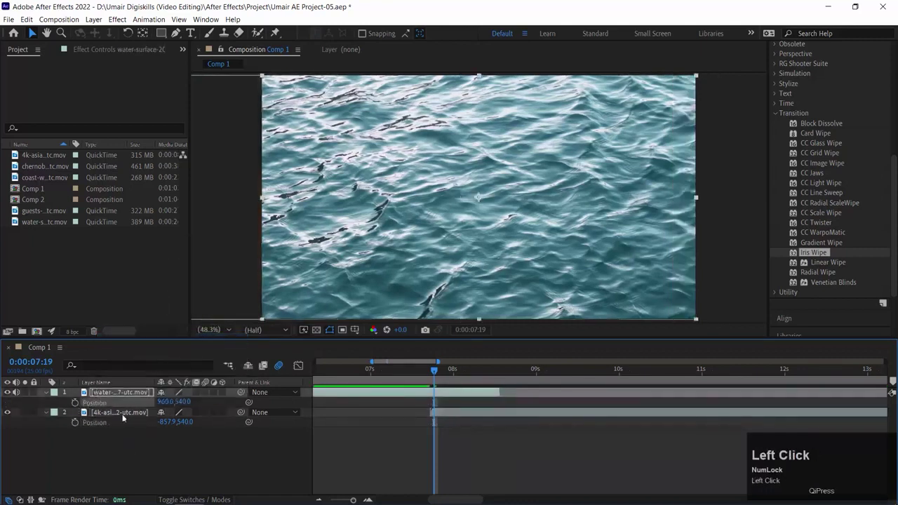
{"action": "right_click", "coordinate": [98, 424]}
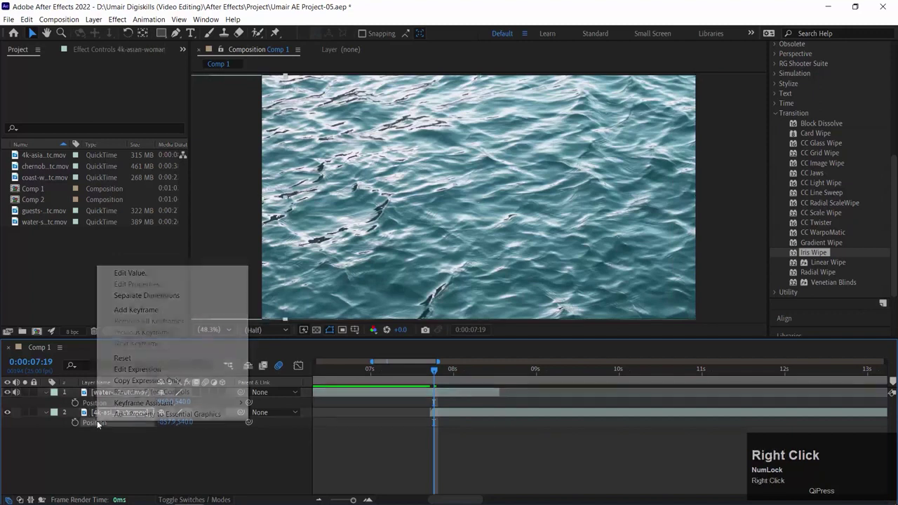
{"action": "left_click", "coordinate": [137, 358]}
- Apply the CC Jaws transition effect to the water layer
{"action": "left_click_drag", "start_coordinate": [463, 371], "coordinate": [466, 372]}
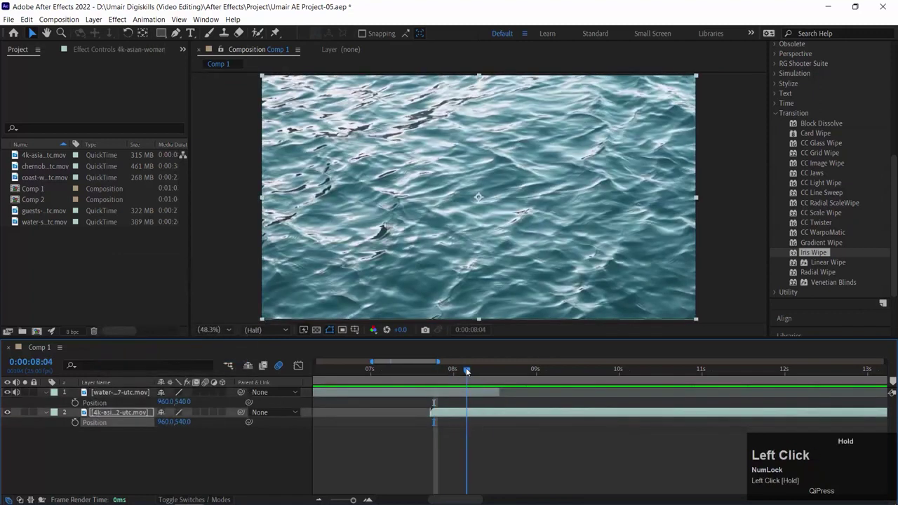
{"action": "left_click", "coordinate": [113, 393]}
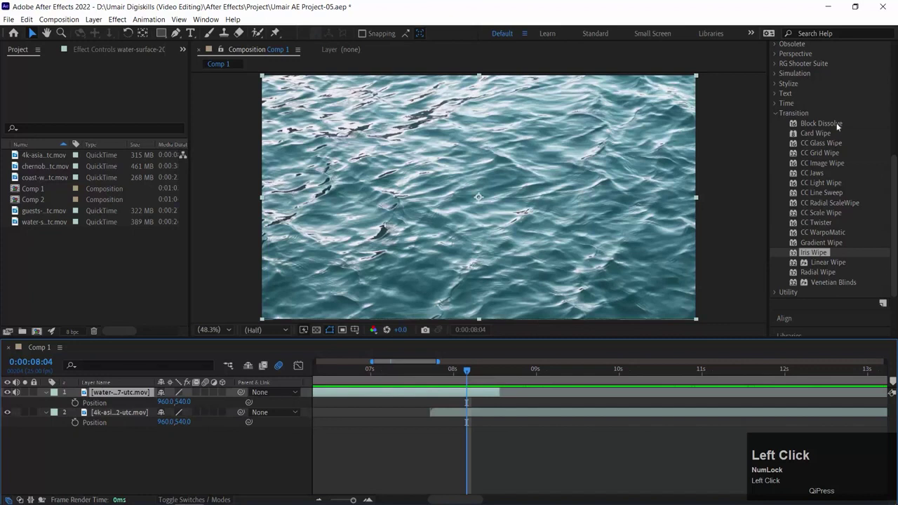
{"action": "left_click", "coordinate": [838, 124]}
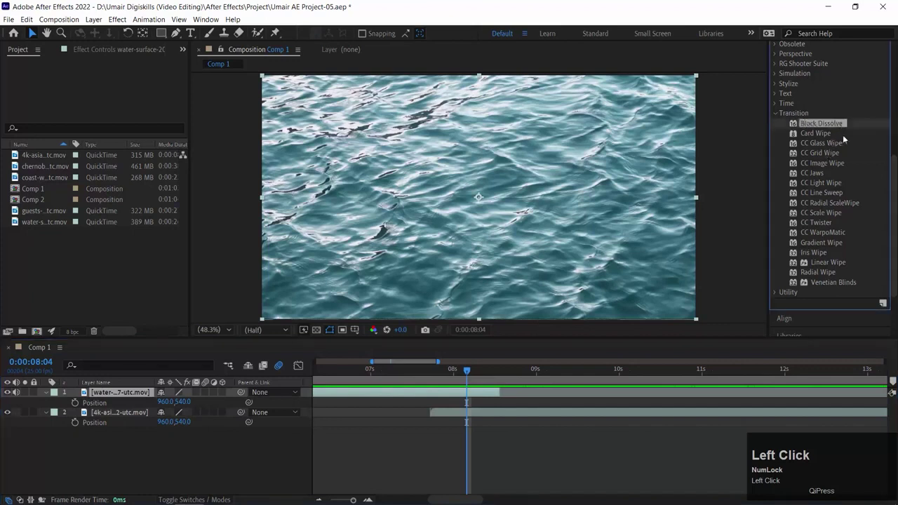
{"action": "left_click", "coordinate": [830, 163]}
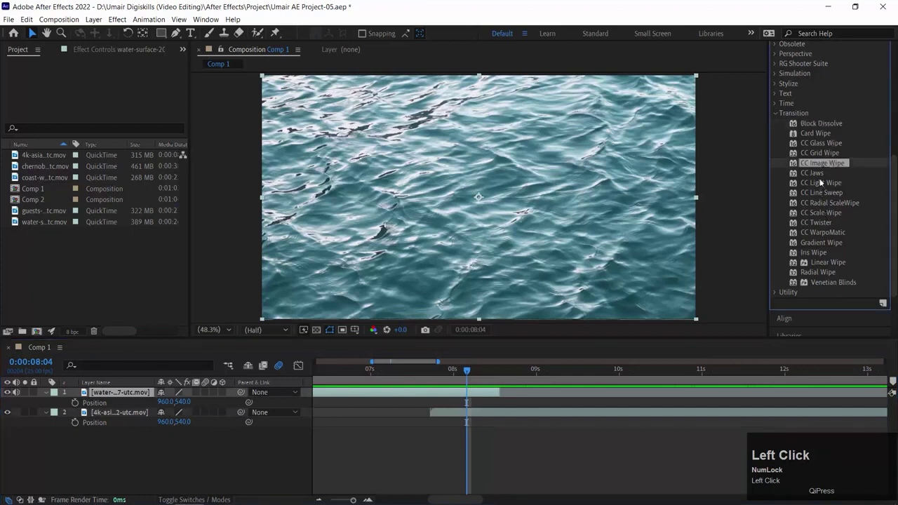
{"action": "left_click_drag", "start_coordinate": [819, 176], "coordinate": [467, 396]}
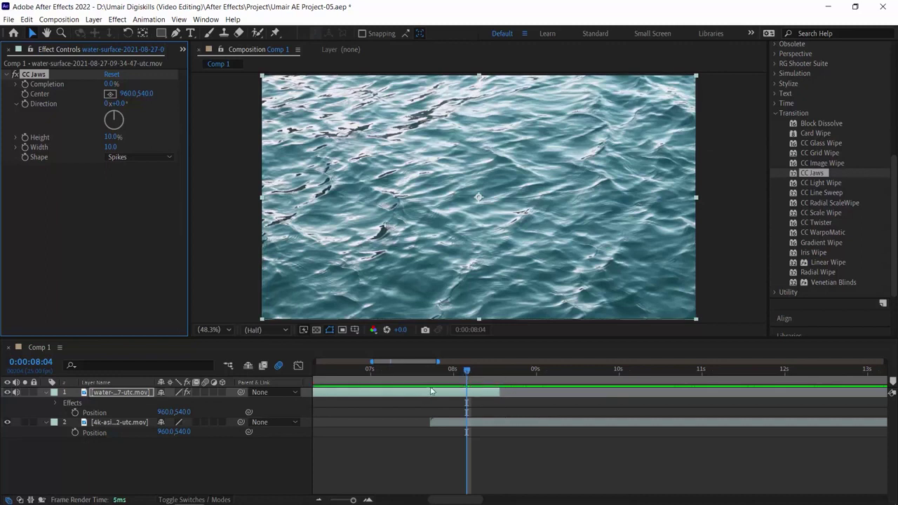
{"action": "key", "text": "ctrl+z"}
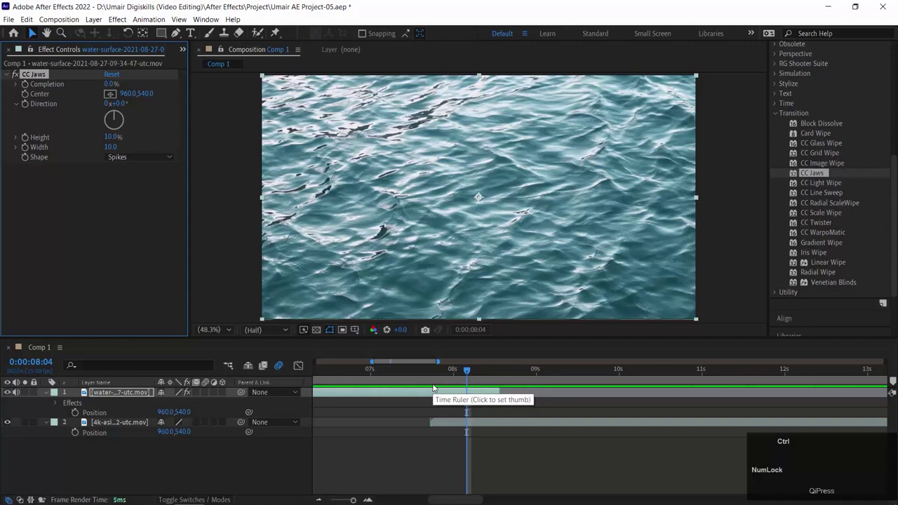
{"action": "left_click", "coordinate": [97, 393]}
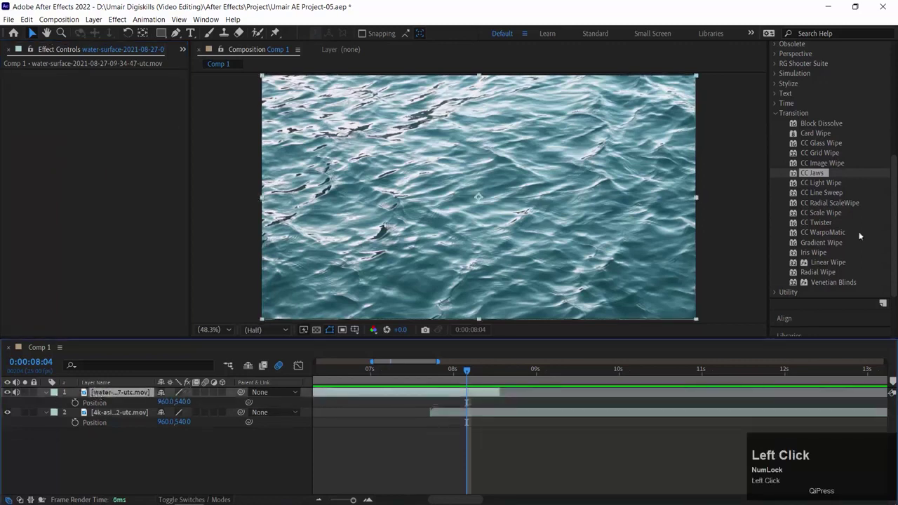
{"action": "double_click", "coordinate": [798, 174]}
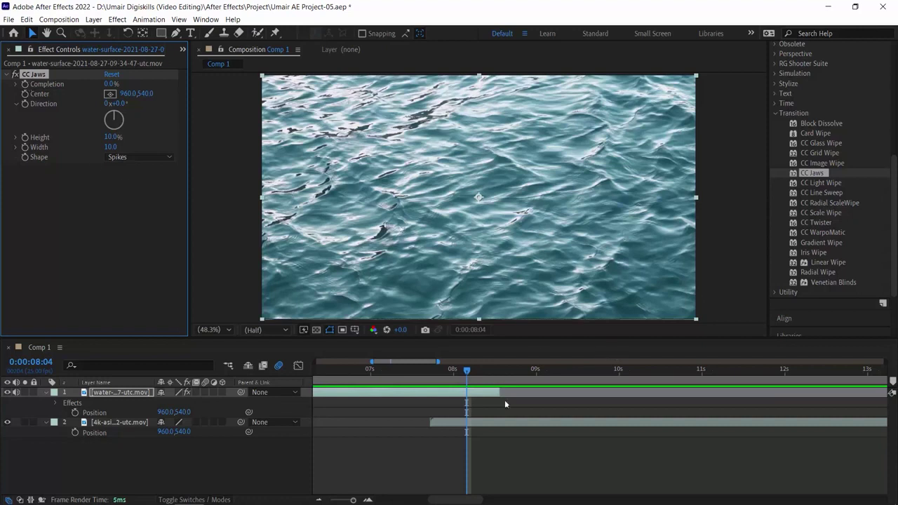
- Try a CC Jaws Completion of 55% on the water layer at 0:00:07:22
{"action": "left_click_drag", "start_coordinate": [467, 373], "coordinate": [444, 372]}
{"action": "mouse_move", "coordinate": [107, 85]}
{"action": "left_mouse_down"}
{"action": "mouse_move", "coordinate": [168, 84]}
{"action": "mouse_move", "coordinate": [92, 86]}
{"action": "left_mouse_up"}
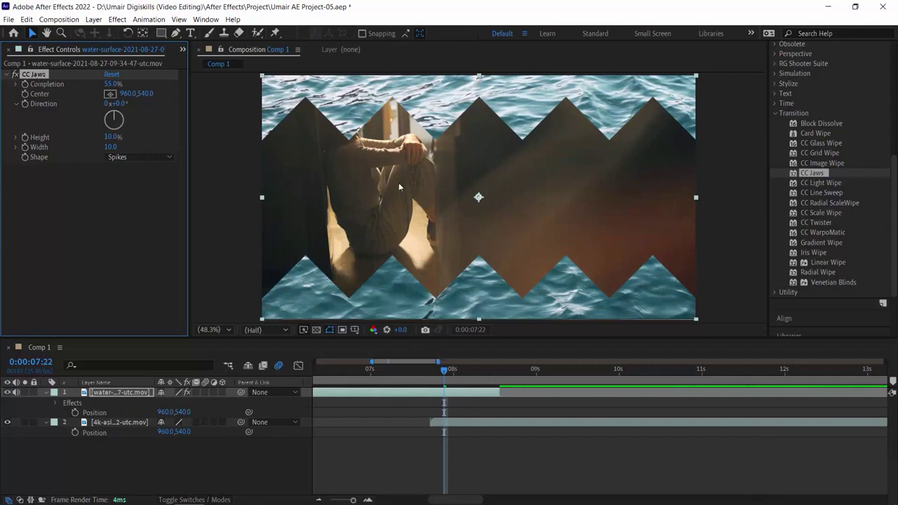
- Reset CC Jaws at 0:00:07:18 and keyframe its Completion from 0% there to 100% at 0:00:08:13
{"action": "mouse_move", "coordinate": [442, 378]}
{"action": "left_mouse_down"}
{"action": "mouse_move", "coordinate": [364, 378]}
{"action": "mouse_move", "coordinate": [476, 370]}
{"action": "mouse_move", "coordinate": [429, 371]}
{"action": "left_mouse_up"}
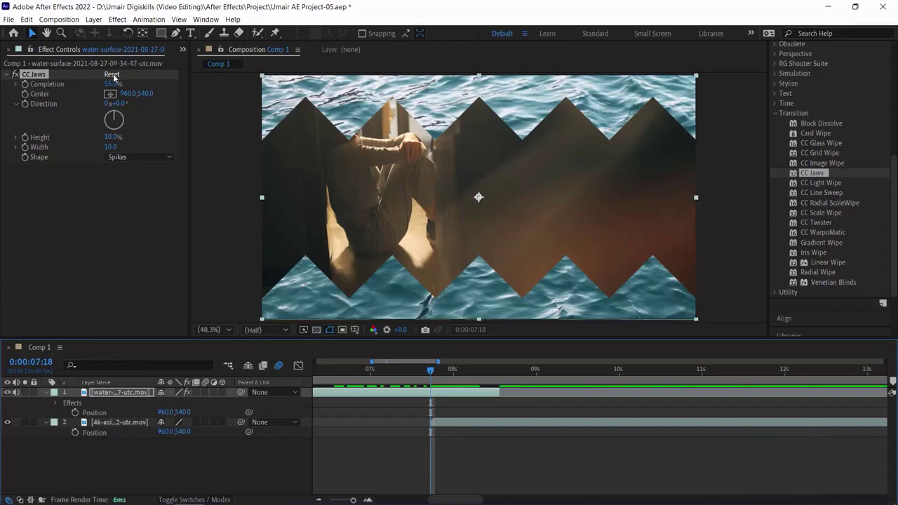
{"action": "left_click", "coordinate": [112, 75]}
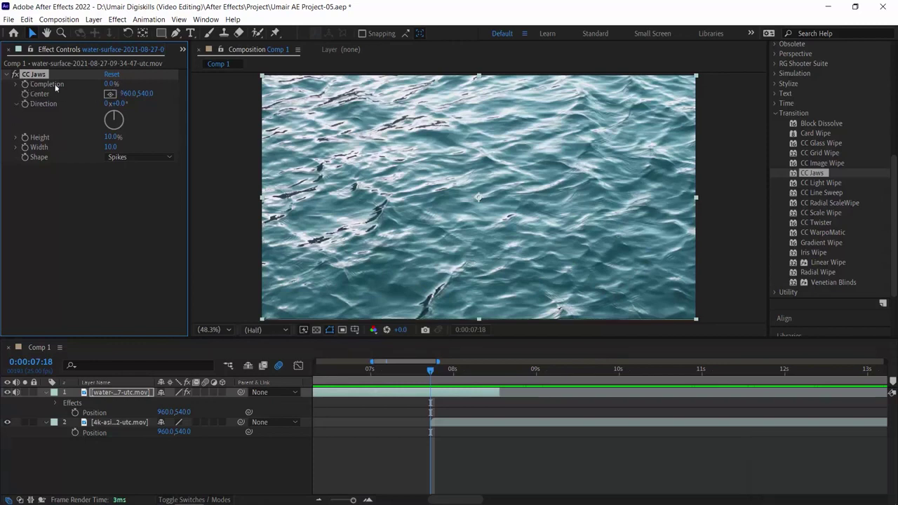
{"action": "left_click", "coordinate": [50, 113]}
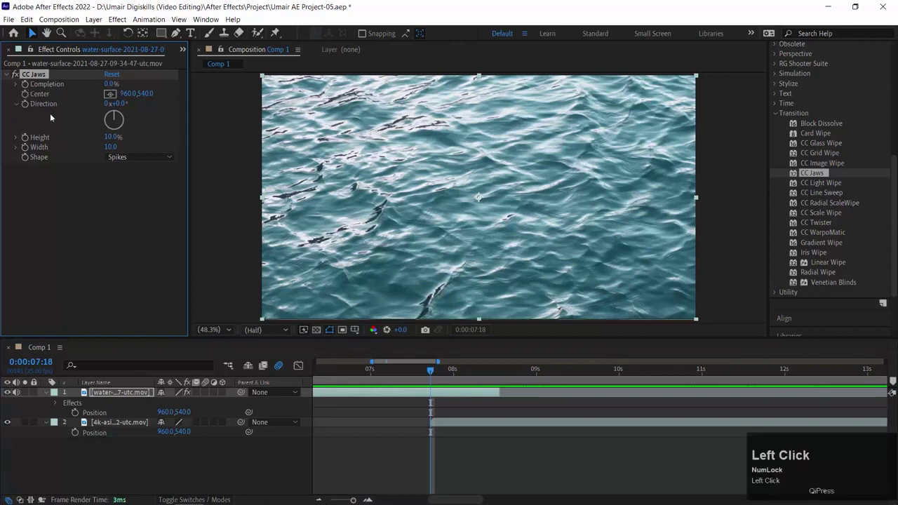
{"action": "left_click", "coordinate": [25, 84]}
{"action": "left_click_drag", "start_coordinate": [431, 370], "coordinate": [492, 370]}
{"action": "left_click_drag", "start_coordinate": [110, 84], "coordinate": [181, 82]}
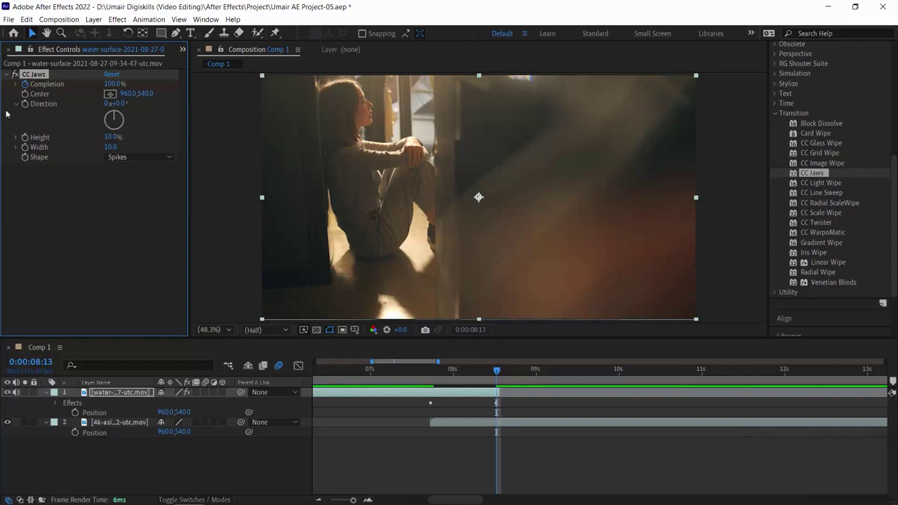
- Try starting the 4k-asian layer at about 0:00:09:00, undo the shift, and scrub through the overlapping CC Jaws transition
{"action": "left_click_drag", "start_coordinate": [435, 368], "coordinate": [533, 425]}
{"action": "key", "text": "space"}
{"action": "left_click_drag", "start_coordinate": [439, 379], "coordinate": [419, 369]}
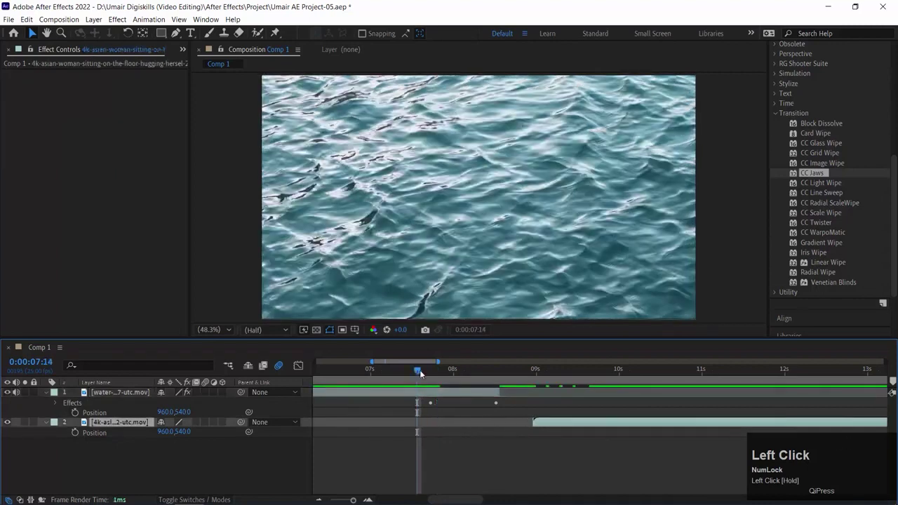
{"action": "key", "text": "space"}
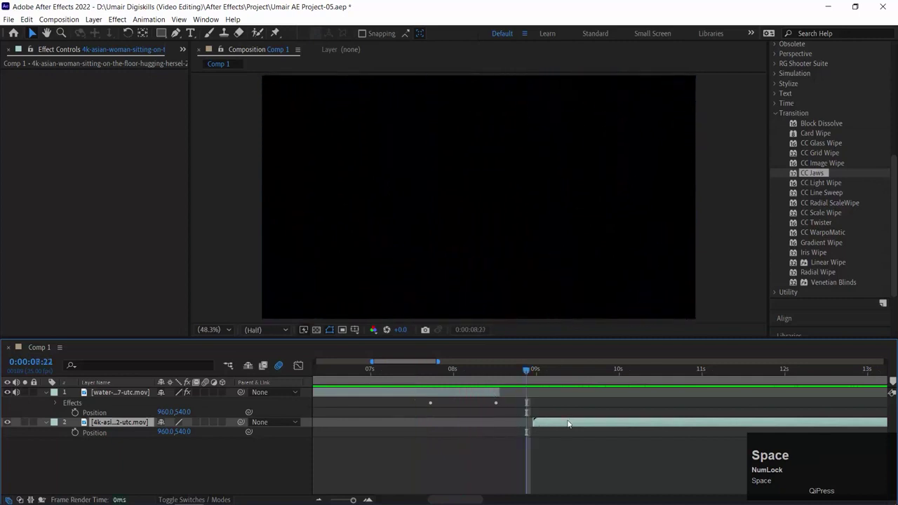
{"action": "key", "text": "ctrl+z"}
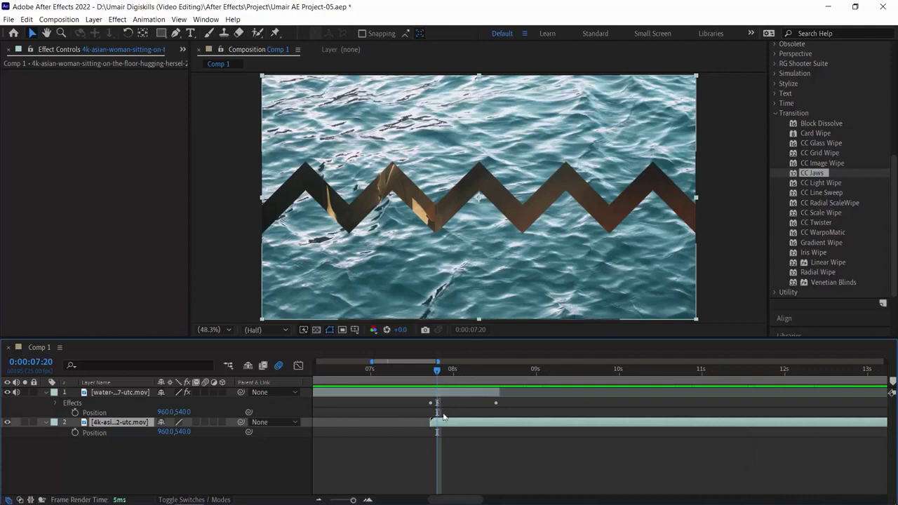
{"action": "left_click_drag", "start_coordinate": [438, 370], "coordinate": [490, 372]}
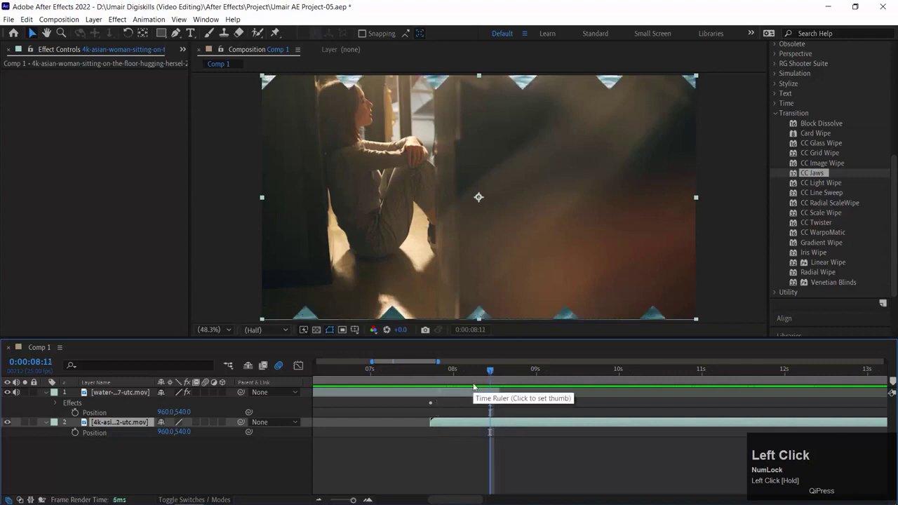
{"action": "left_click_drag", "start_coordinate": [483, 376], "coordinate": [454, 373]}
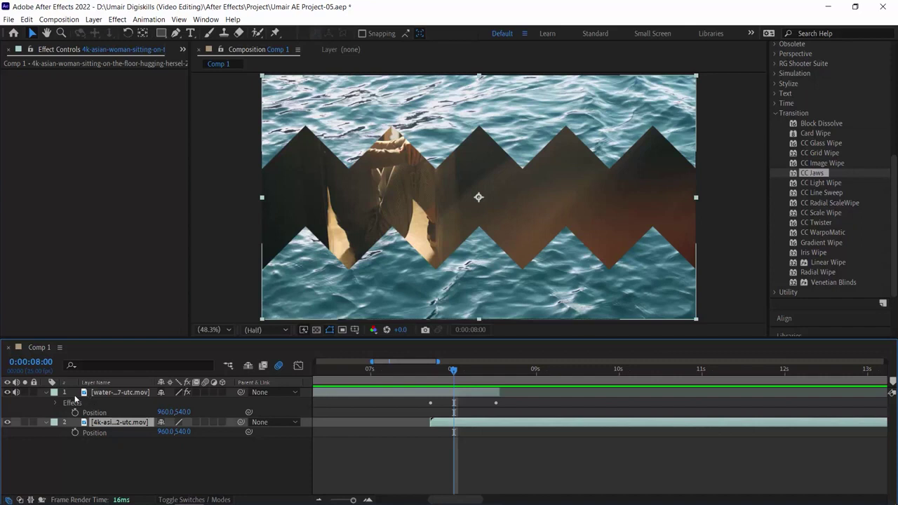
- Set the water layer's CC Jaws Center to 1225, 878 and Direction to 30°, and keyframe both at 0:00:07:18
{"action": "left_click", "coordinate": [98, 394]}
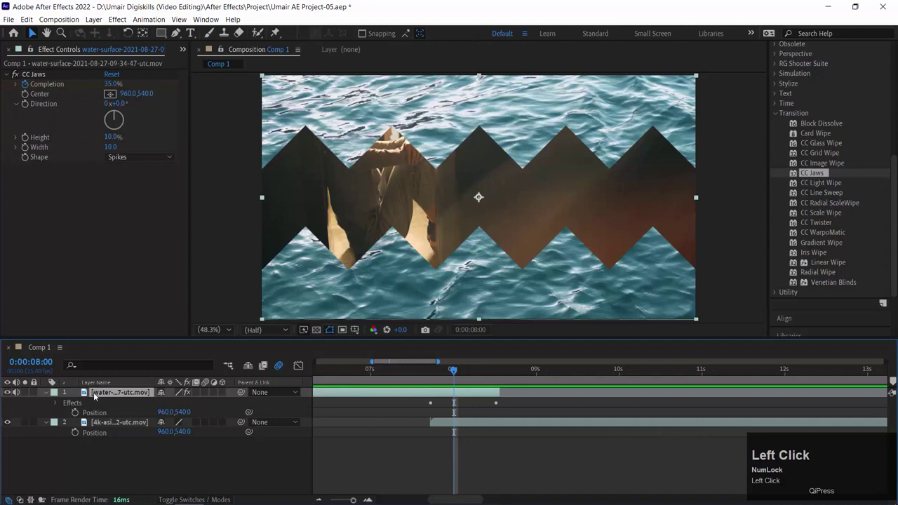
{"action": "left_click_drag", "start_coordinate": [454, 371], "coordinate": [430, 370]}
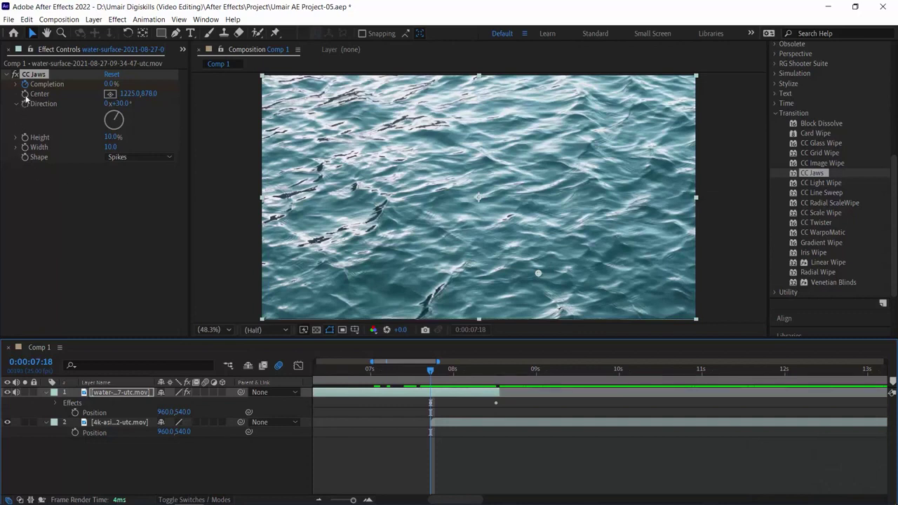
{"action": "left_click", "coordinate": [26, 99]}
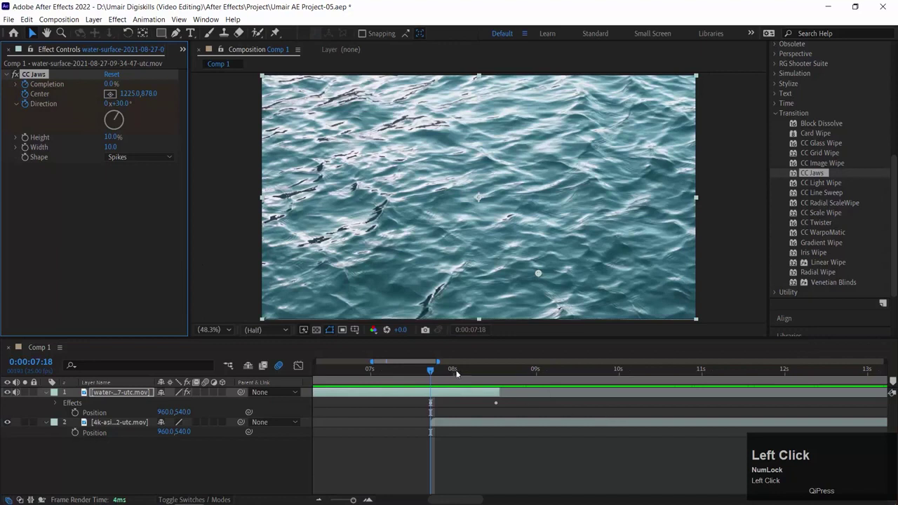
- At 0:00:08:13, move the CC Jaws Center to a lower X value and rotate its Direction to a negative angle
{"action": "left_click_drag", "start_coordinate": [456, 373], "coordinate": [489, 368]}
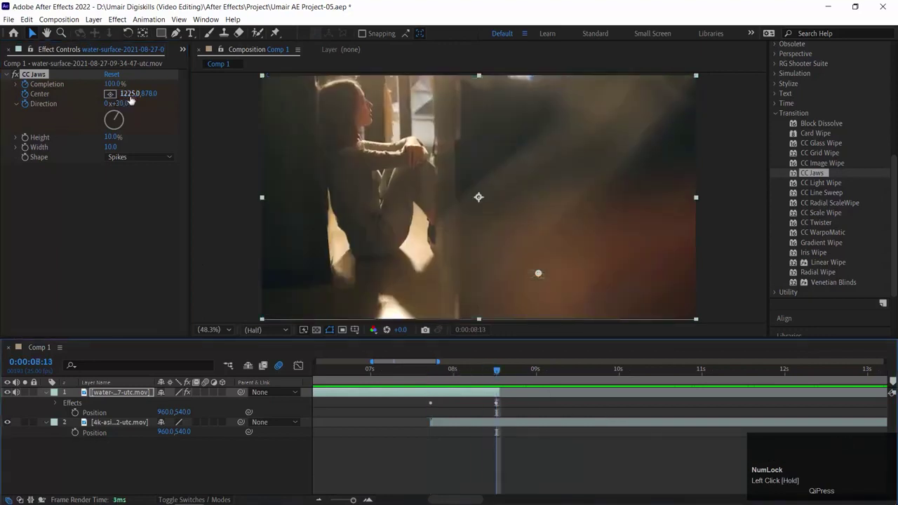
{"action": "left_click_drag", "start_coordinate": [130, 94], "coordinate": [98, 94]}
{"action": "left_click_drag", "start_coordinate": [2, 95], "coordinate": [5, 95]}
{"action": "left_click_drag", "start_coordinate": [122, 105], "coordinate": [3, 104]}
- Play and scrub through the rotating CC Jaws transition around 0:00:08:04 to check its motion
{"action": "mouse_move", "coordinate": [465, 371]}
{"action": "left_mouse_down"}
{"action": "mouse_move", "coordinate": [434, 374]}
{"action": "mouse_move", "coordinate": [485, 371]}
{"action": "mouse_move", "coordinate": [475, 372]}
{"action": "left_mouse_up"}
{"action": "key", "text": "space"}
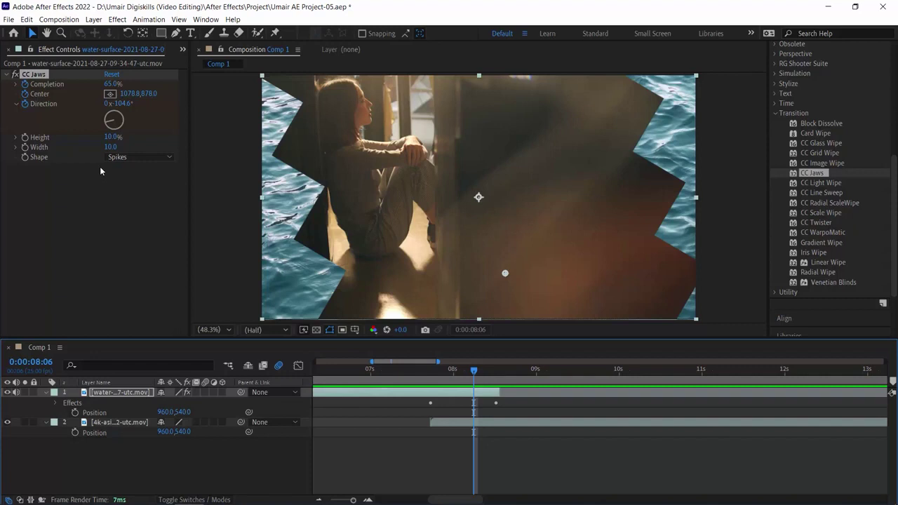
{"action": "mouse_move", "coordinate": [474, 372]}
{"action": "left_mouse_down"}
{"action": "mouse_move", "coordinate": [431, 372]}
{"action": "mouse_move", "coordinate": [493, 372]}
{"action": "mouse_move", "coordinate": [468, 379]}
{"action": "left_mouse_up"}
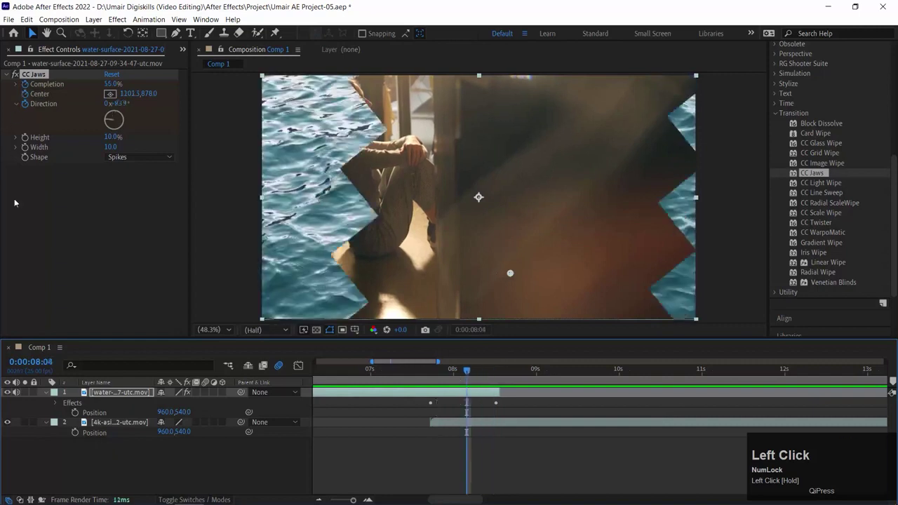
{"action": "left_click", "coordinate": [29, 77]}
{"action": "key", "text": "Delete"}
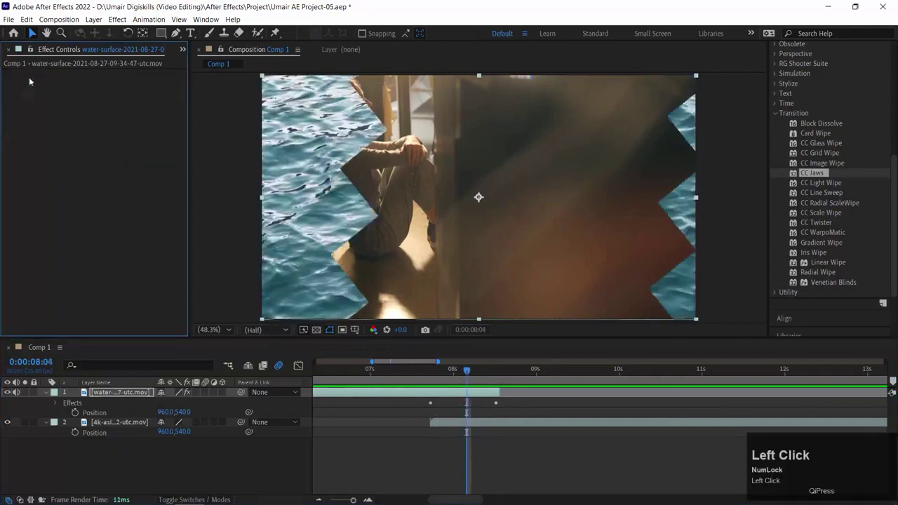
{"action": "key", "text": "ctrl+z"}
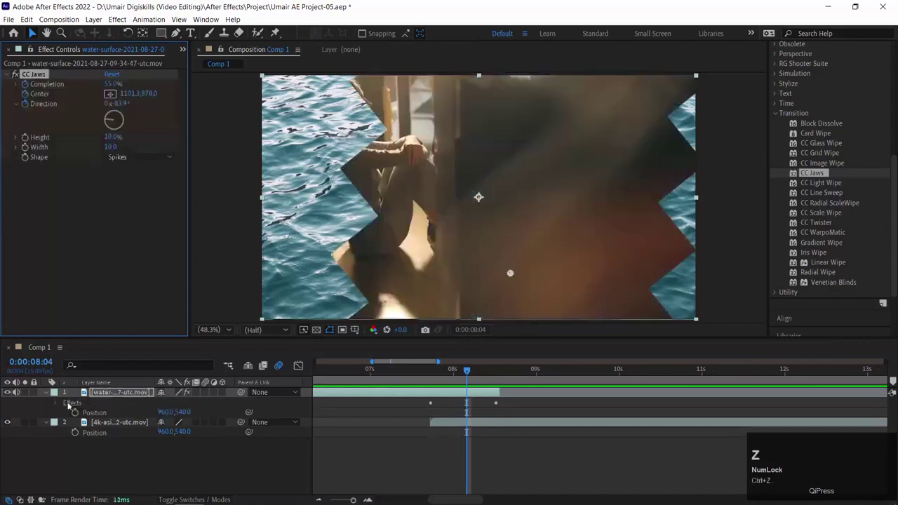
- Expand the water layer's effects in the timeline and delete CC Jaws from it
{"action": "left_click", "coordinate": [78, 399]}
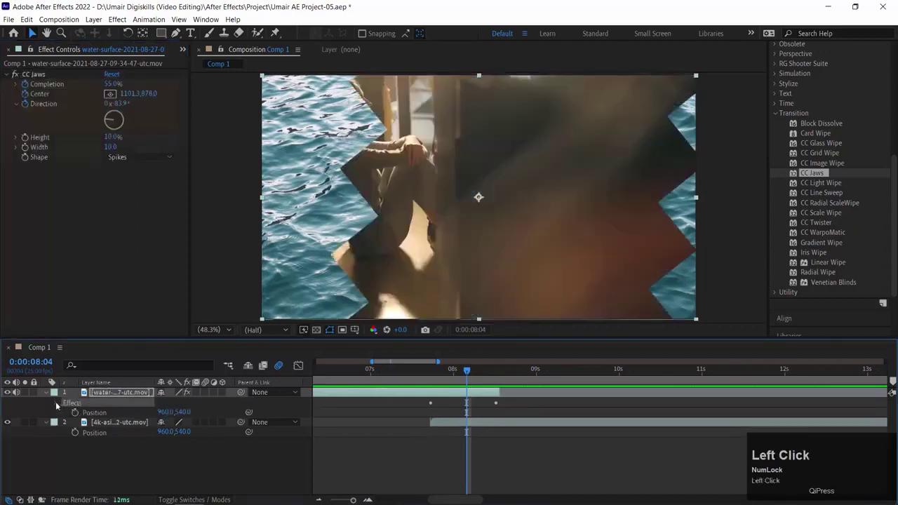
{"action": "left_click", "coordinate": [57, 404]}
{"action": "left_click", "coordinate": [108, 413]}
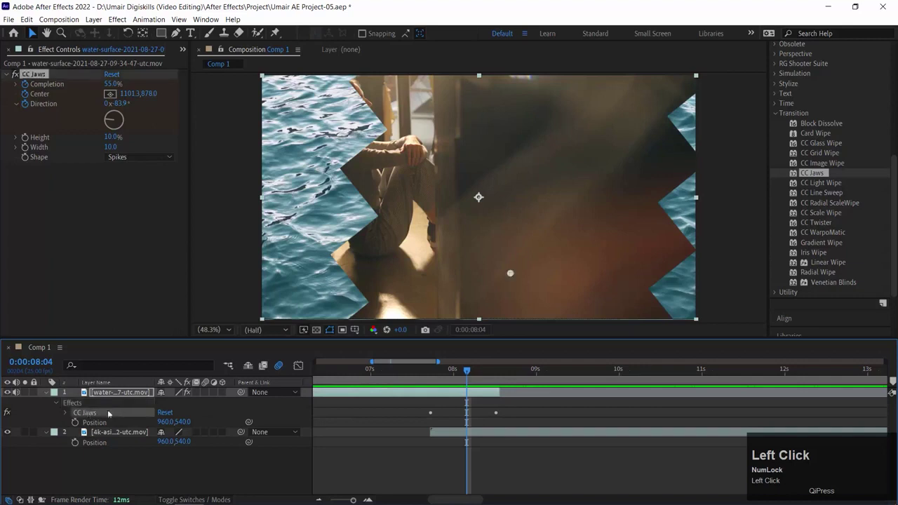
{"action": "key", "text": "Delete"}
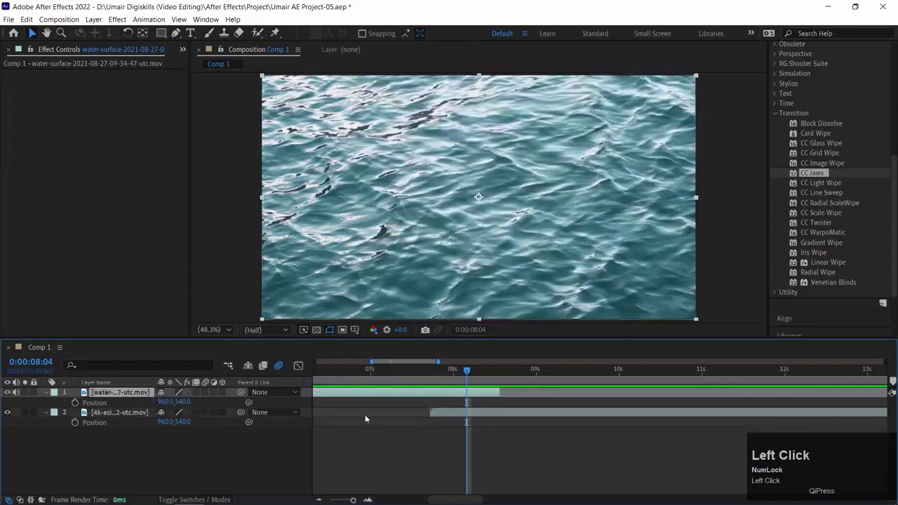
- Look through the remaining Transition effects and apply CC Twister to the water layer
{"action": "left_click", "coordinate": [839, 194]}
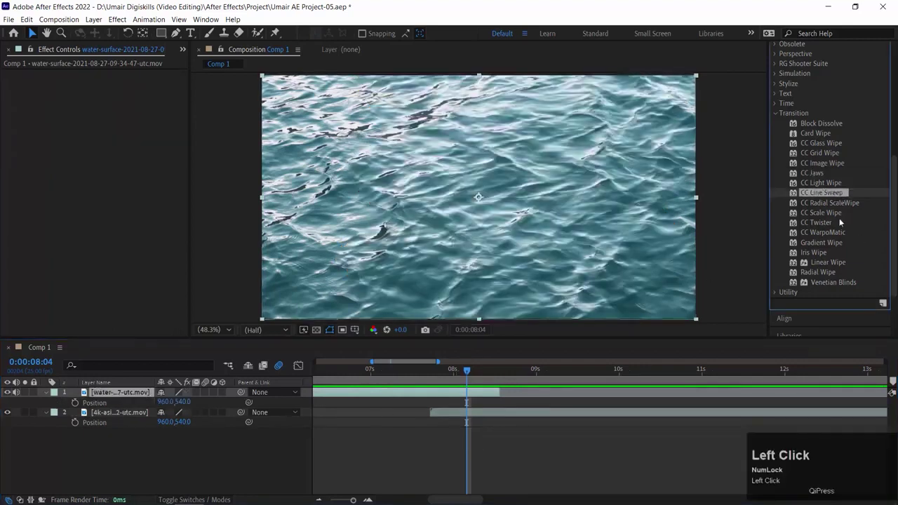
{"action": "left_click", "coordinate": [821, 222]}
{"action": "left_click", "coordinate": [828, 243]}
{"action": "left_click", "coordinate": [831, 253]}
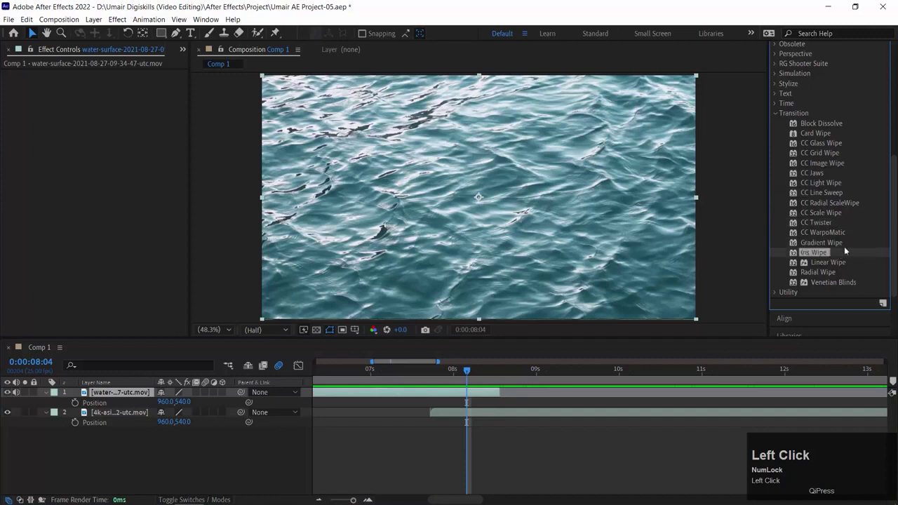
{"action": "left_click", "coordinate": [843, 241]}
{"action": "left_click", "coordinate": [817, 223]}
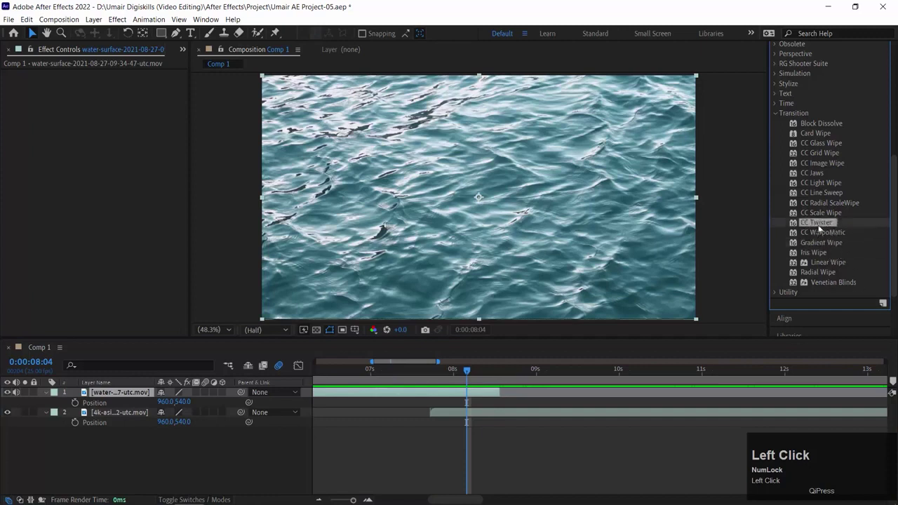
{"action": "left_click_drag", "start_coordinate": [819, 223], "coordinate": [458, 391]}
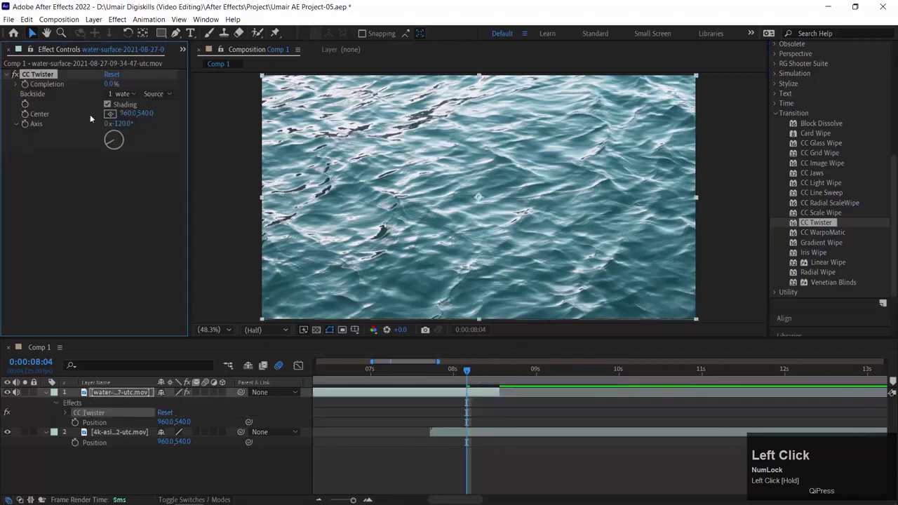
- Adjust CC Twister's Completion to show a partial twist, and set its Center to 1201, 278 and Axis to -53°
{"action": "left_click_drag", "start_coordinate": [111, 83], "coordinate": [131, 79]}
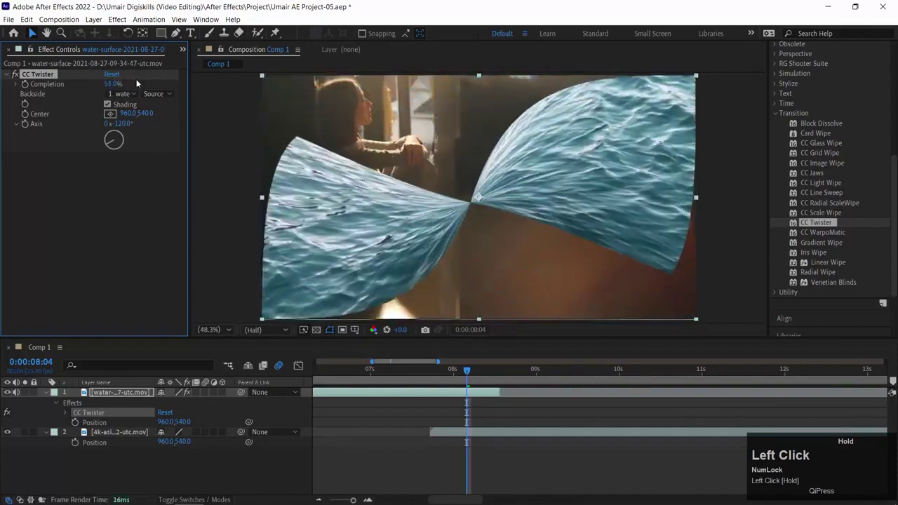
{"action": "left_click", "coordinate": [126, 115]}
{"action": "left_click_drag", "start_coordinate": [126, 115], "coordinate": [156, 115]}
{"action": "mouse_move", "coordinate": [112, 83]}
{"action": "left_mouse_down"}
{"action": "mouse_move", "coordinate": [130, 84]}
{"action": "mouse_move", "coordinate": [106, 83]}
{"action": "left_mouse_up"}
{"action": "left_click_drag", "start_coordinate": [109, 144], "coordinate": [105, 123]}
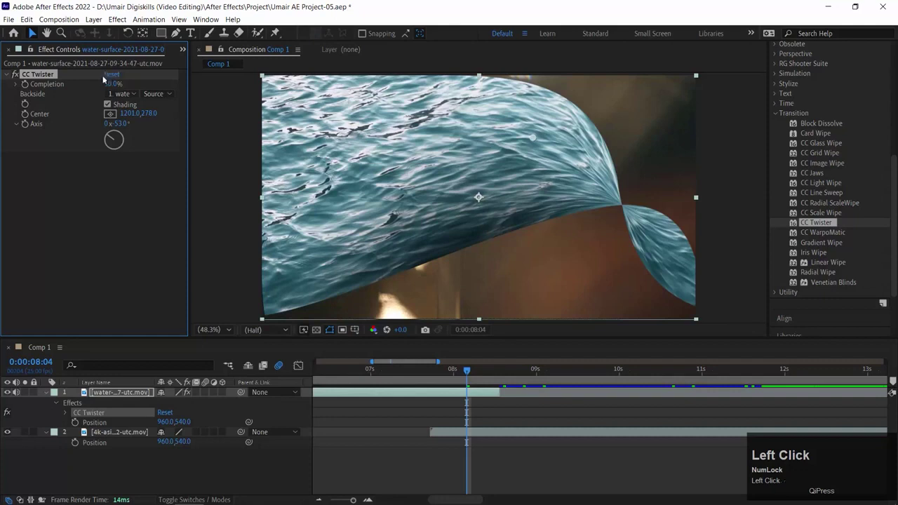
- Reset CC Twister on the water layer and start keyframing its Completion at 0:00:07:18, where the second clip begins
{"action": "left_click", "coordinate": [108, 74]}
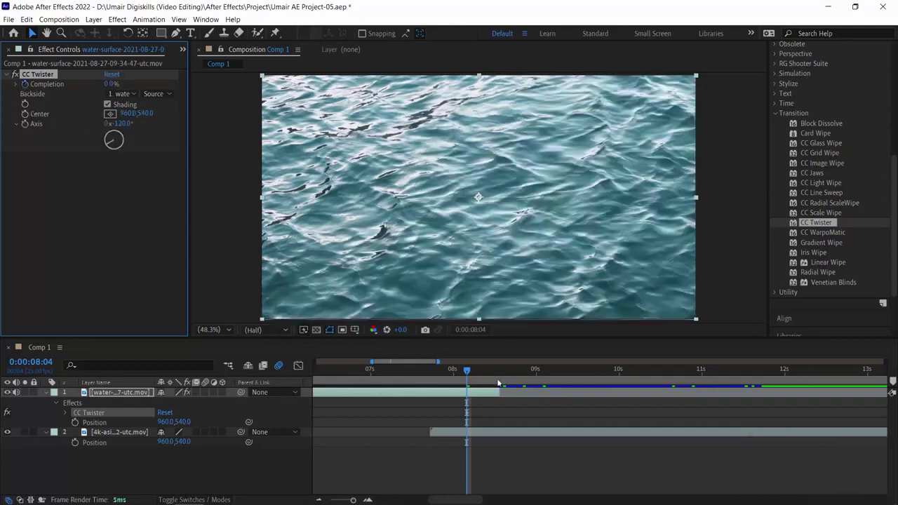
{"action": "left_click_drag", "start_coordinate": [466, 369], "coordinate": [435, 378]}
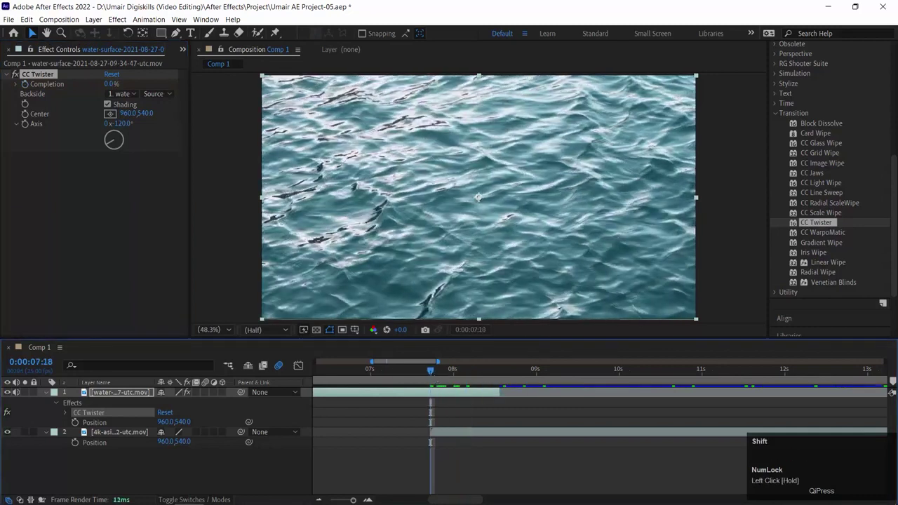
{"action": "left_click", "coordinate": [24, 85]}
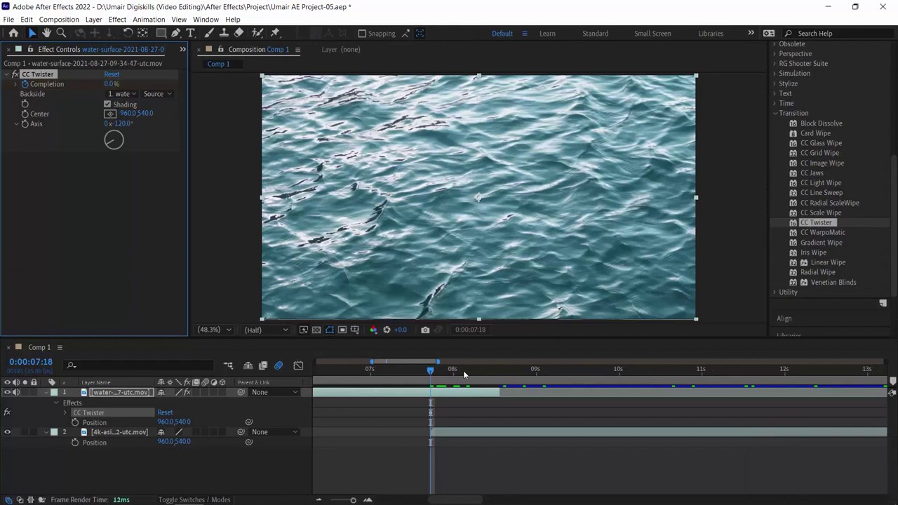
- Keyframe CC Twister's Completion at 51% at the water layer's end, 0:00:08:13, and scrub through the twist
{"action": "key", "text": "o"}
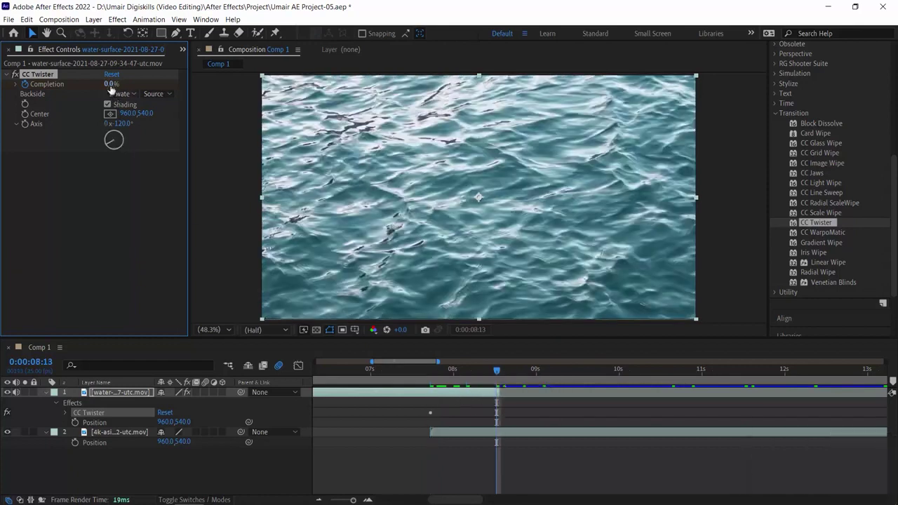
{"action": "left_click_drag", "start_coordinate": [111, 85], "coordinate": [159, 79]}
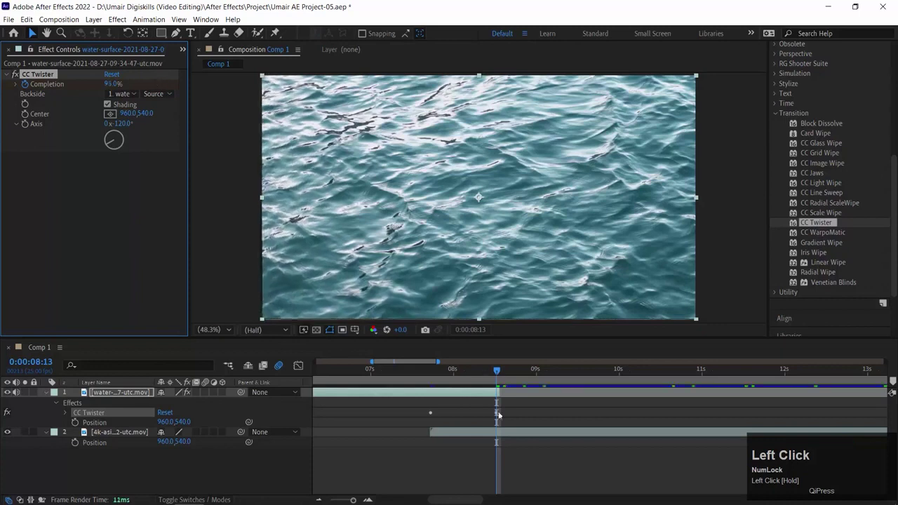
{"action": "left_click_drag", "start_coordinate": [491, 373], "coordinate": [427, 371]}
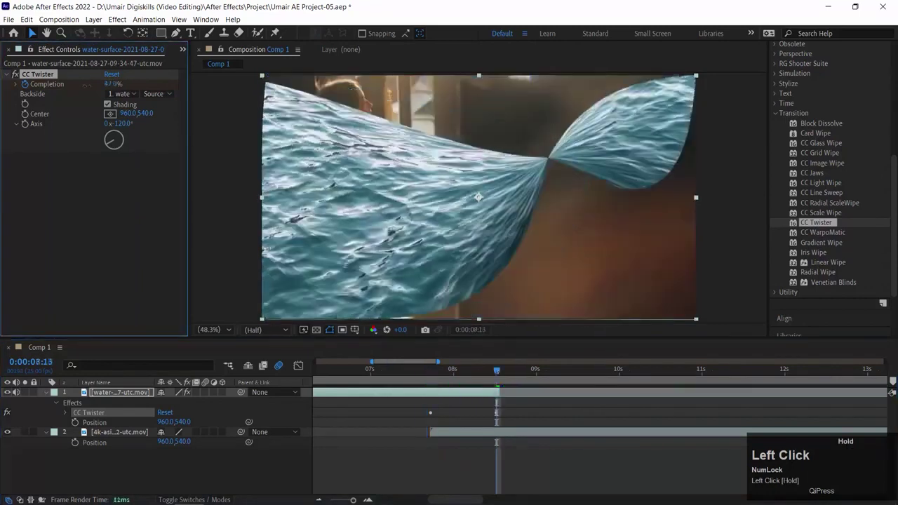
{"action": "left_click_drag", "start_coordinate": [118, 85], "coordinate": [130, 114]}
{"action": "key", "text": "ctrl+z"}
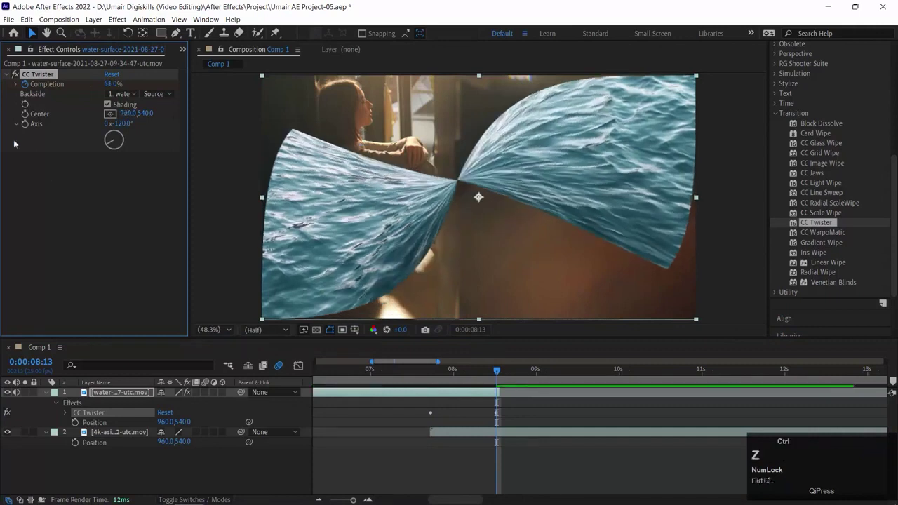
{"action": "key", "text": "ctrl+z"}
{"action": "left_click_drag", "start_coordinate": [456, 385], "coordinate": [477, 382]}
- Keyframe the second clip's Opacity from 0% at 0:00:07:18 to 100% at 0:00:08:13
{"action": "left_click", "coordinate": [466, 432]}
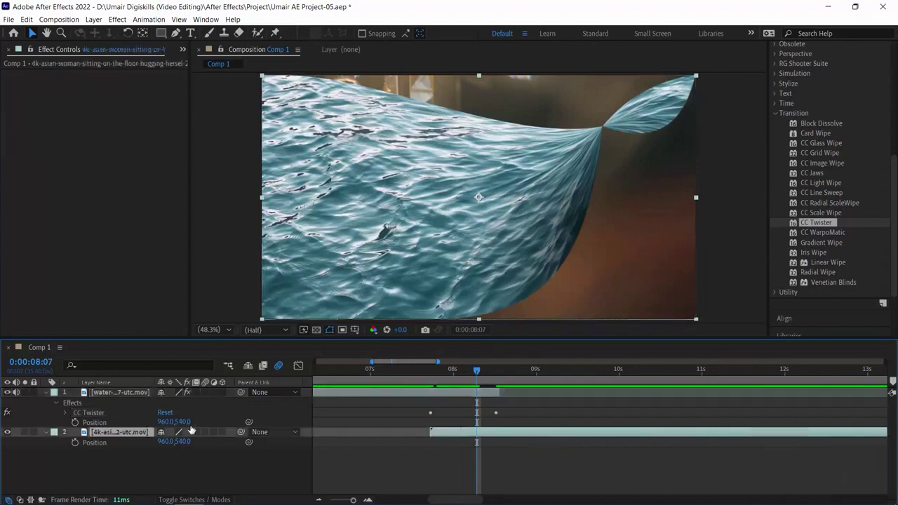
{"action": "key", "text": "t"}
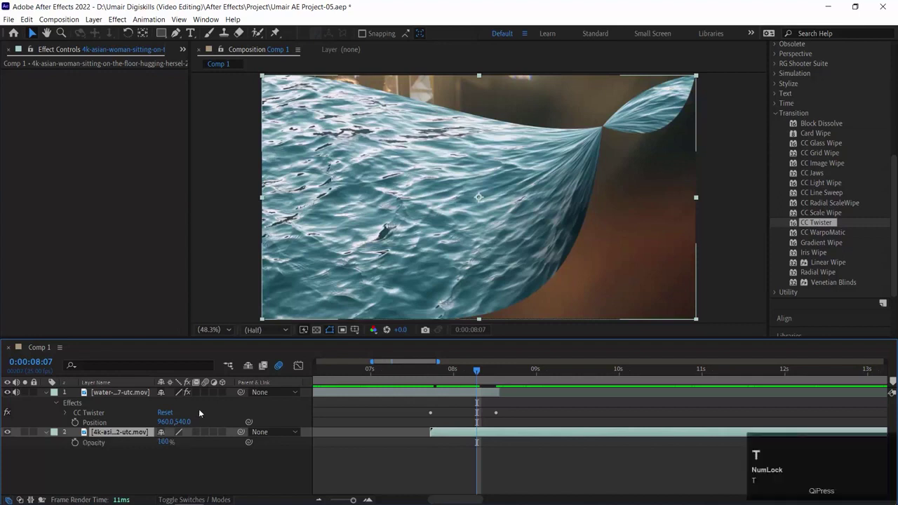
{"action": "left_click_drag", "start_coordinate": [477, 377], "coordinate": [430, 378]}
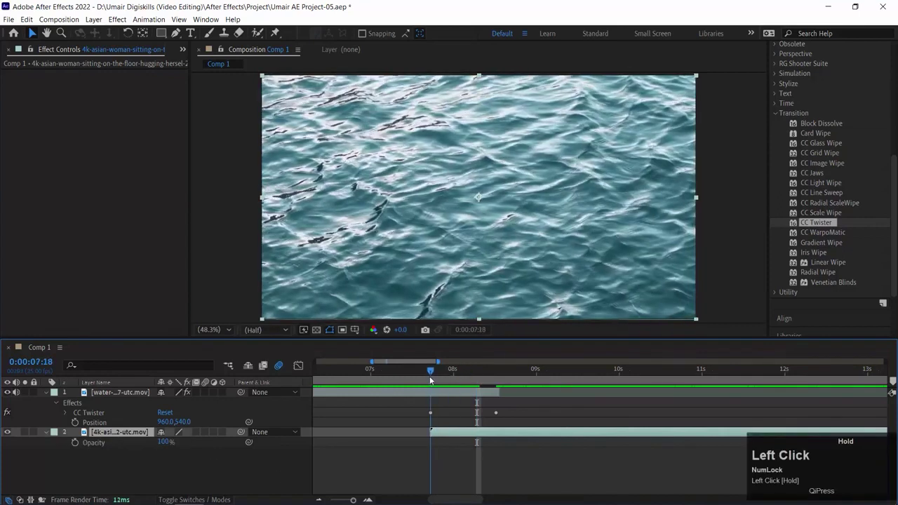
{"action": "left_click", "coordinate": [75, 442]}
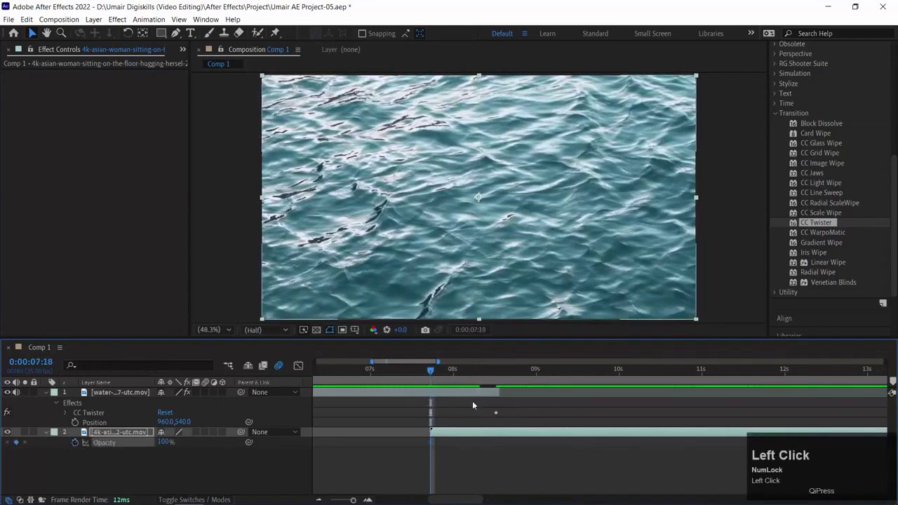
{"action": "left_click_drag", "start_coordinate": [452, 379], "coordinate": [500, 376]}
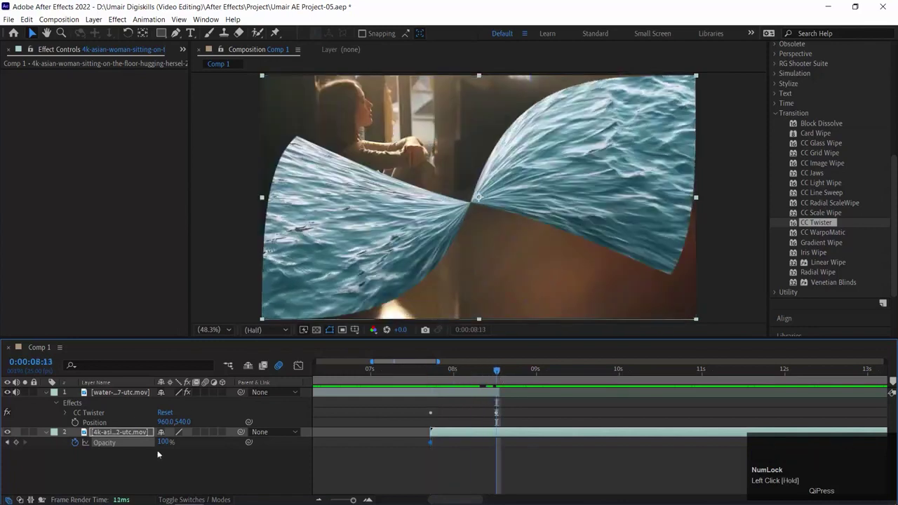
{"action": "left_click", "coordinate": [15, 444]}
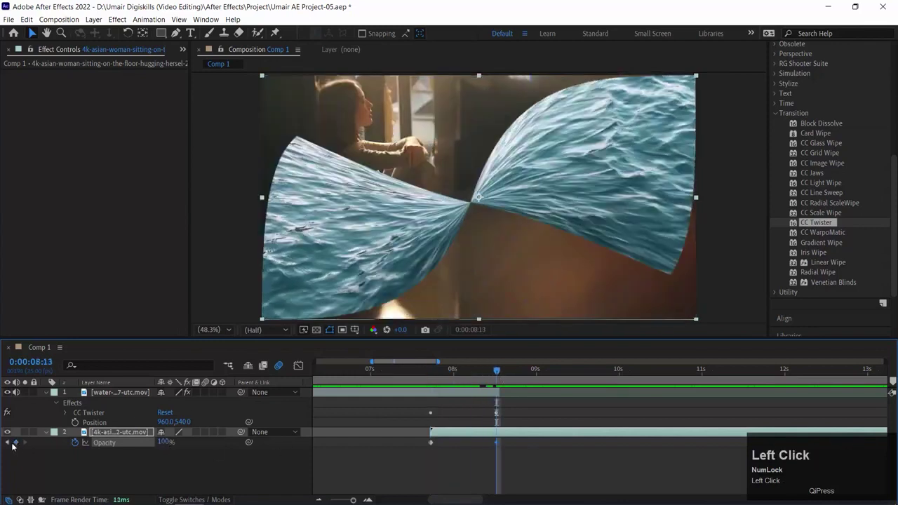
{"action": "left_click", "coordinate": [9, 444]}
{"action": "left_click_drag", "start_coordinate": [160, 446], "coordinate": [91, 446]}
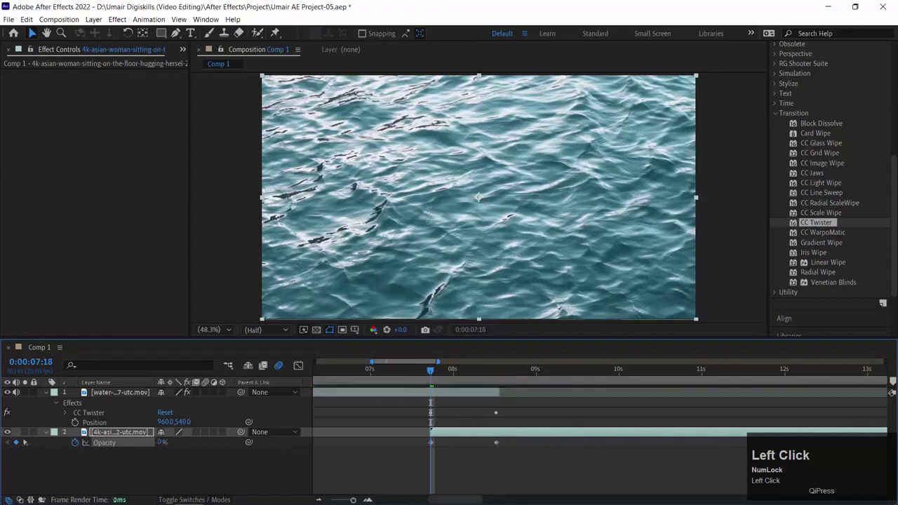
- Play and scrub through the CC Twister transition with the second clip's fade-in to check it
{"action": "key", "text": "space"}
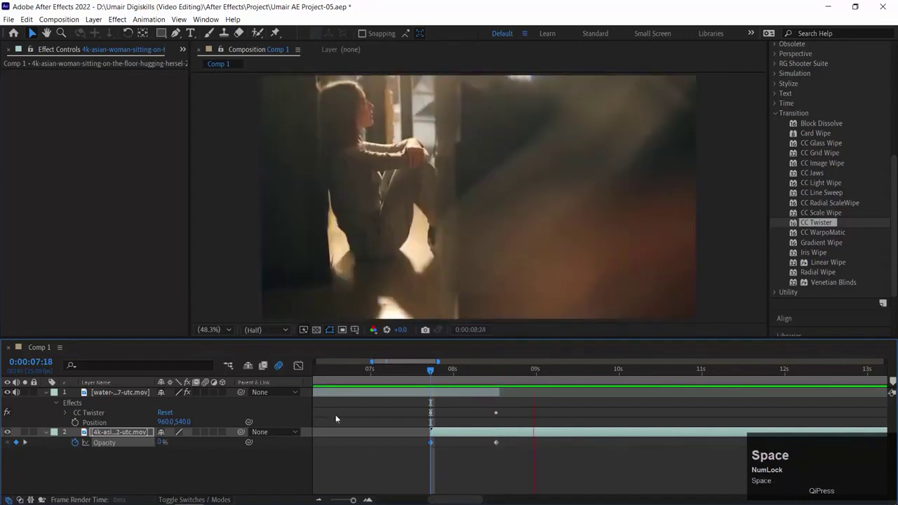
{"action": "left_click_drag", "start_coordinate": [460, 371], "coordinate": [490, 373]}
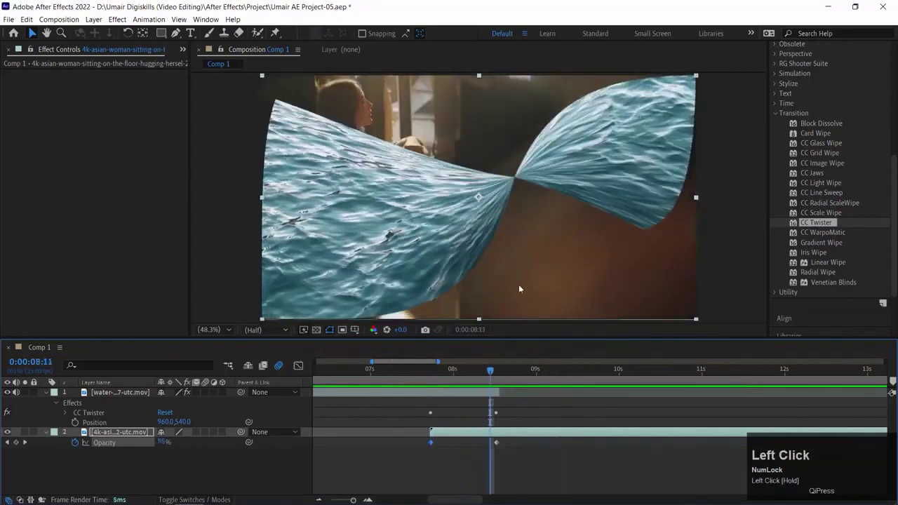
{"action": "left_click", "coordinate": [510, 356]}
{"action": "left_click_drag", "start_coordinate": [506, 370], "coordinate": [432, 377]}
- Keyframe the water layer's Position from 960, 540 at 0:00:07:18 to about -1007, 540 at 0:00:08:13
{"action": "left_click", "coordinate": [466, 392]}
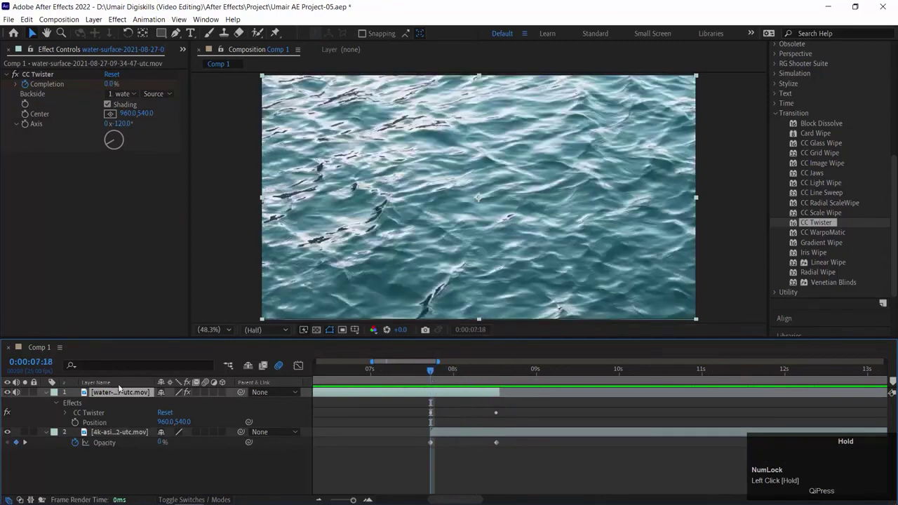
{"action": "left_click", "coordinate": [77, 402]}
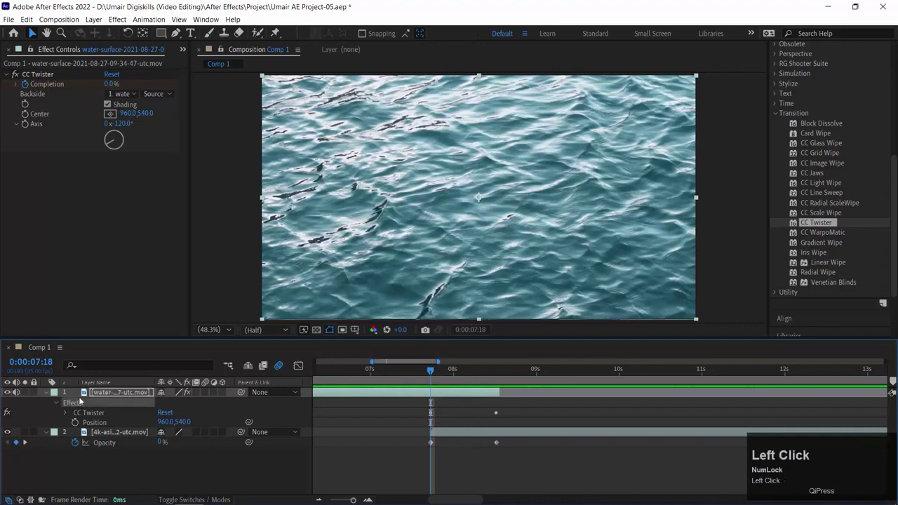
{"action": "key", "text": "p"}
{"action": "key", "text": "p"}
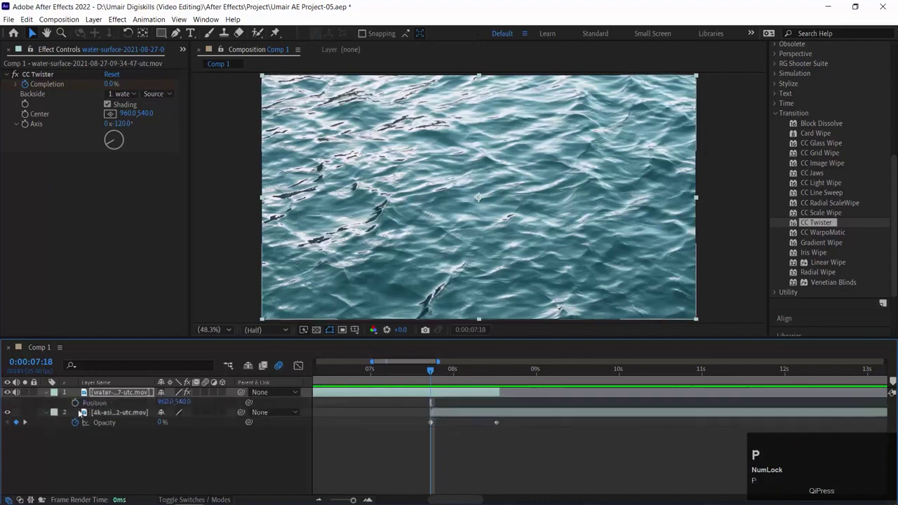
{"action": "left_click", "coordinate": [75, 403]}
{"action": "left_click_drag", "start_coordinate": [460, 377], "coordinate": [493, 371]}
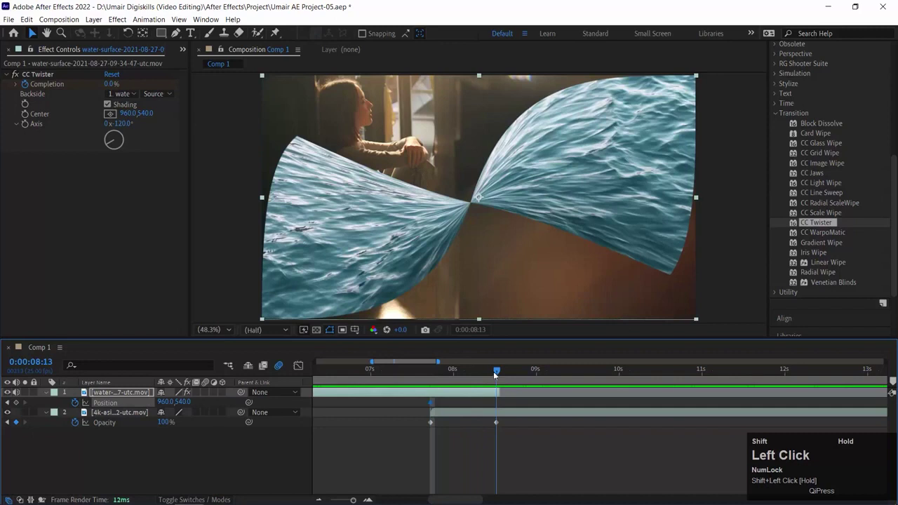
{"action": "left_click_drag", "start_coordinate": [167, 405], "coordinate": [42, 404]}
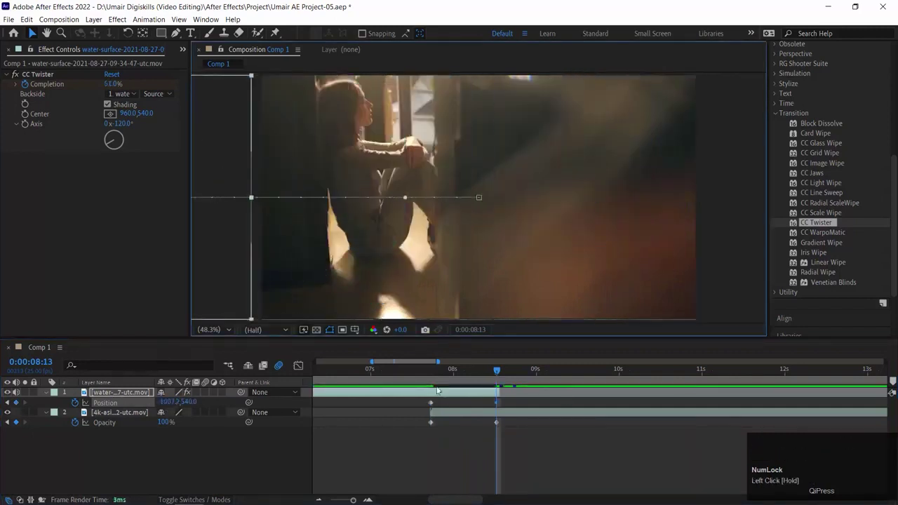
- Play and scrub through the combined twist, slide and fade transition from 0:00:07:18
{"action": "left_click", "coordinate": [431, 370]}
{"action": "key", "text": "space"}
{"action": "left_click", "coordinate": [470, 372]}
{"action": "left_click_drag", "start_coordinate": [469, 374], "coordinate": [431, 372]}
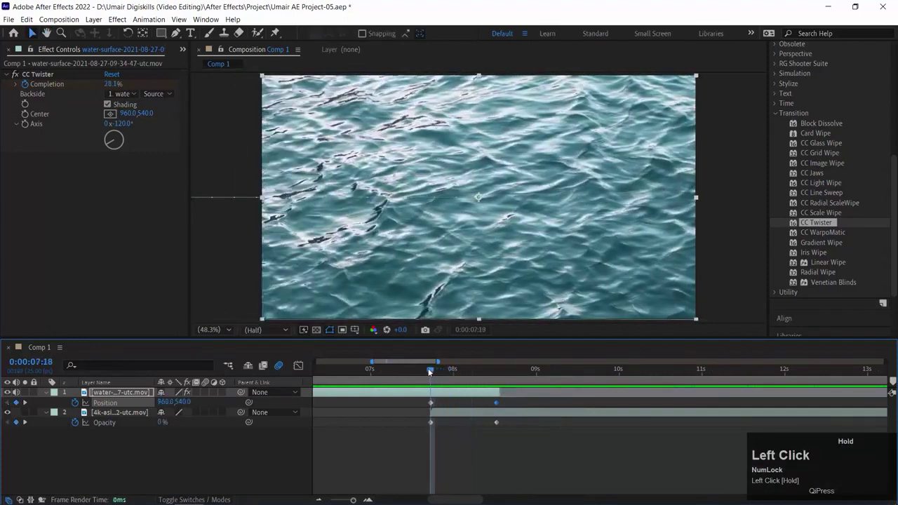